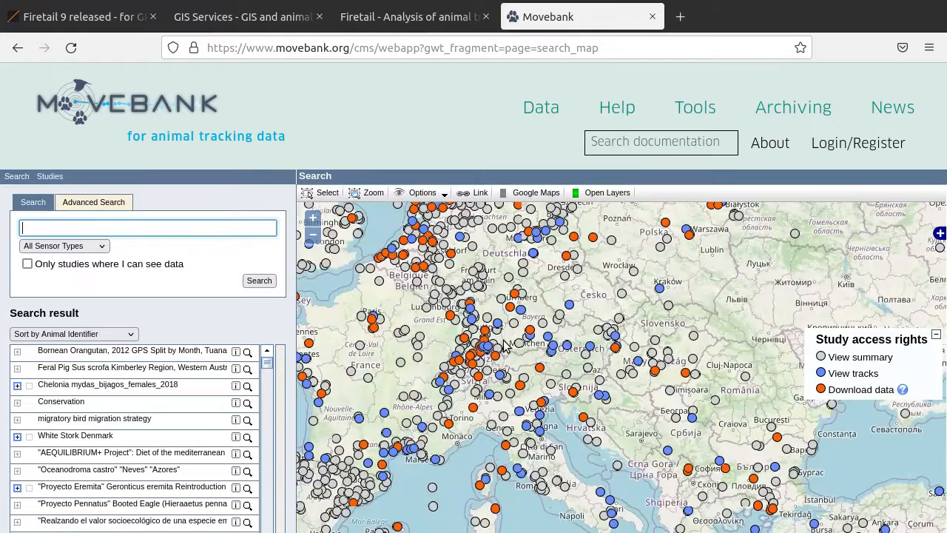
Skip the startup sample projects window to reach the main window.
{"action": "left_click_drag", "start_coordinate": [505, 344], "coordinate": [513, 299]}
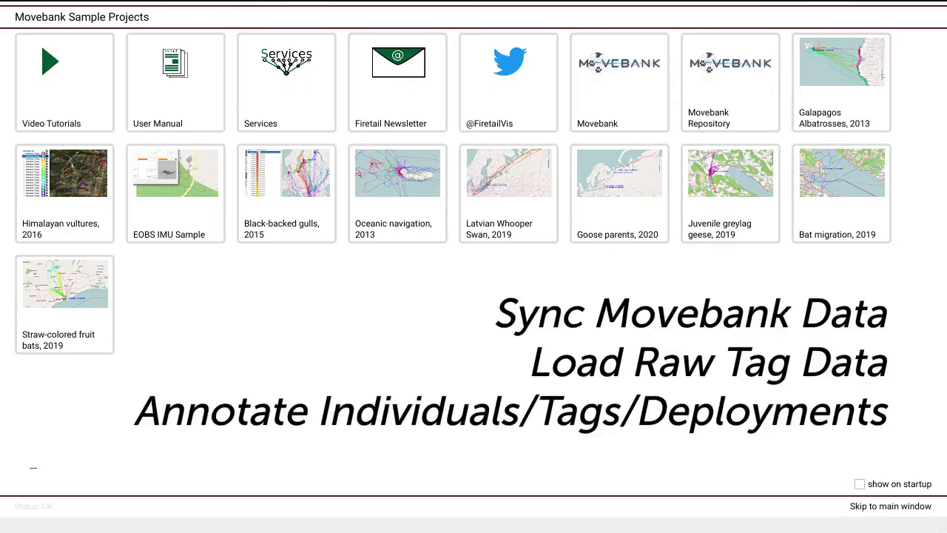
{"action": "left_click", "coordinate": [867, 506]}
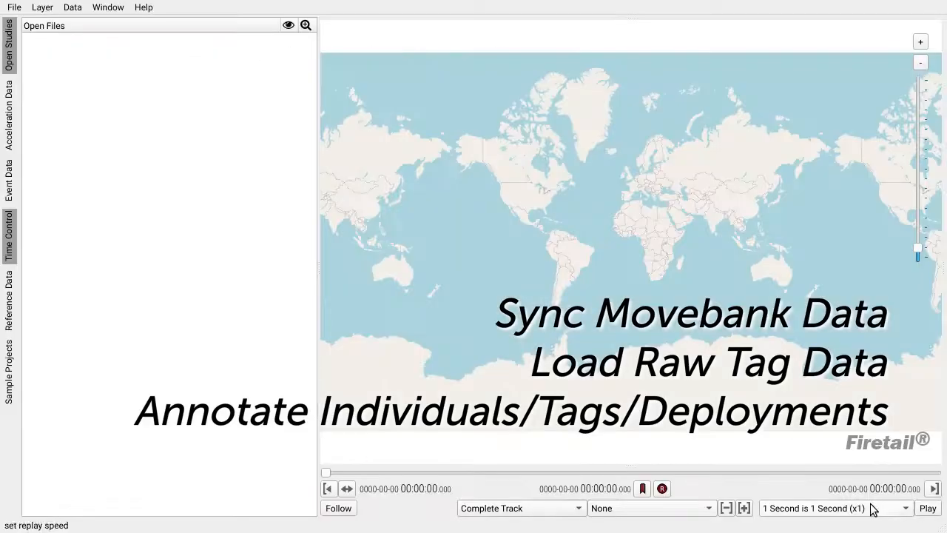
{"action": "left_click", "coordinate": [13, 8]}
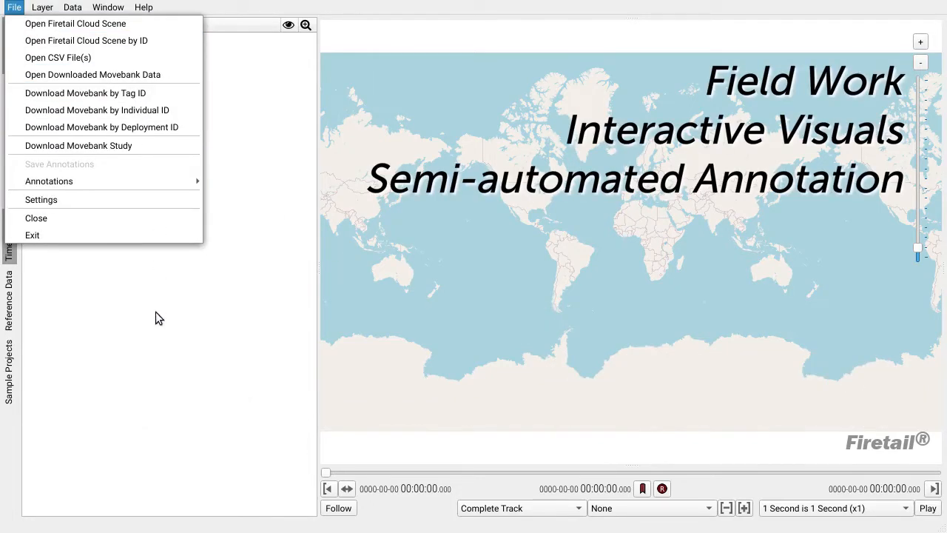
{"action": "left_click", "coordinate": [155, 313]}
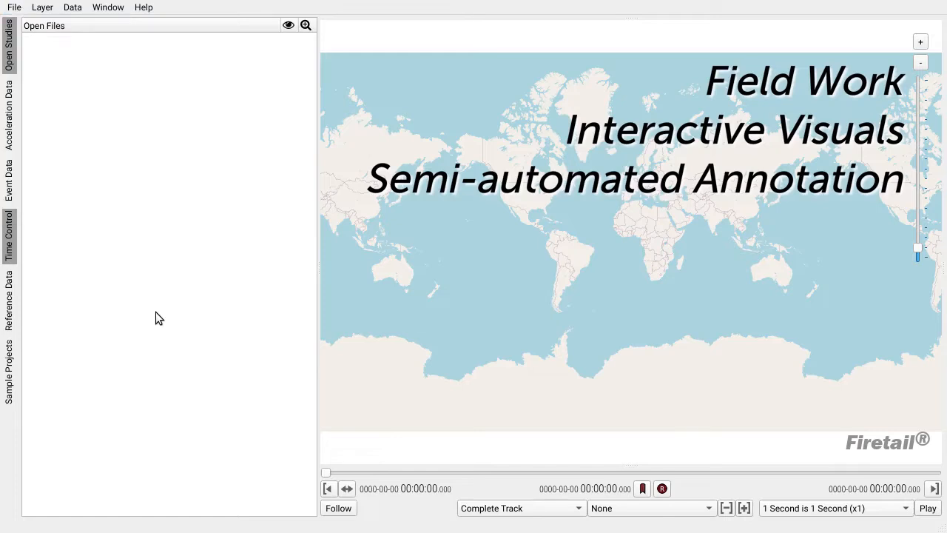
Open the sample projects panel and browse the descriptions of the available sample studies.
{"action": "left_click", "coordinate": [10, 383]}
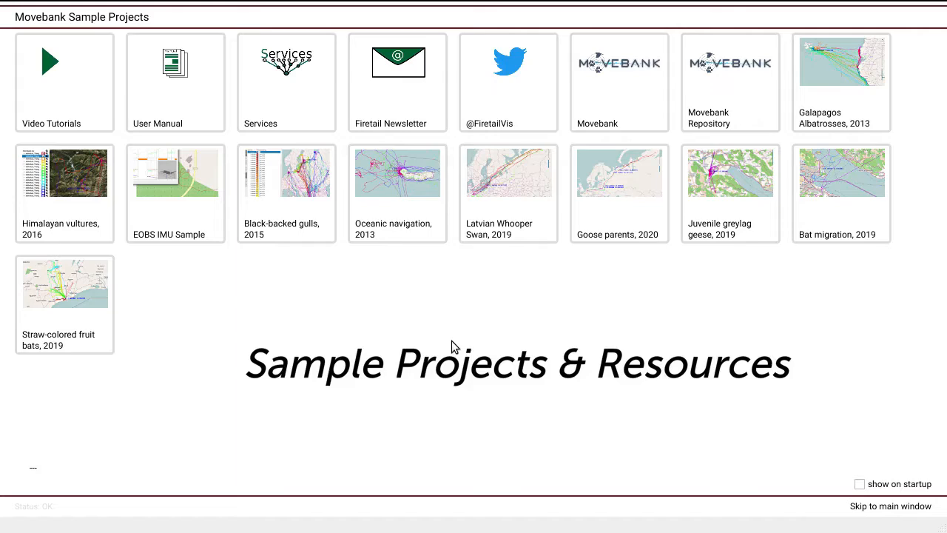
{"action": "left_click", "coordinate": [407, 219]}
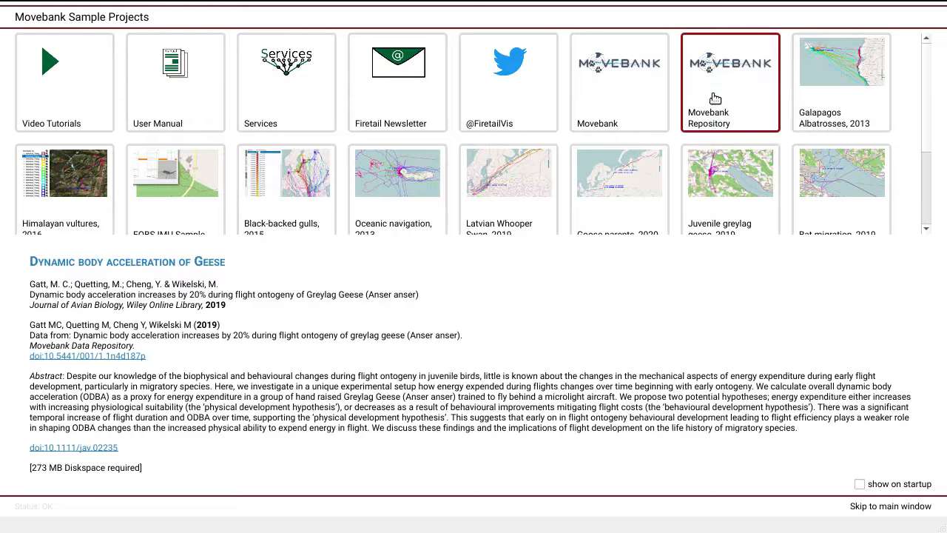
{"action": "mouse_move", "coordinate": [721, 87]}
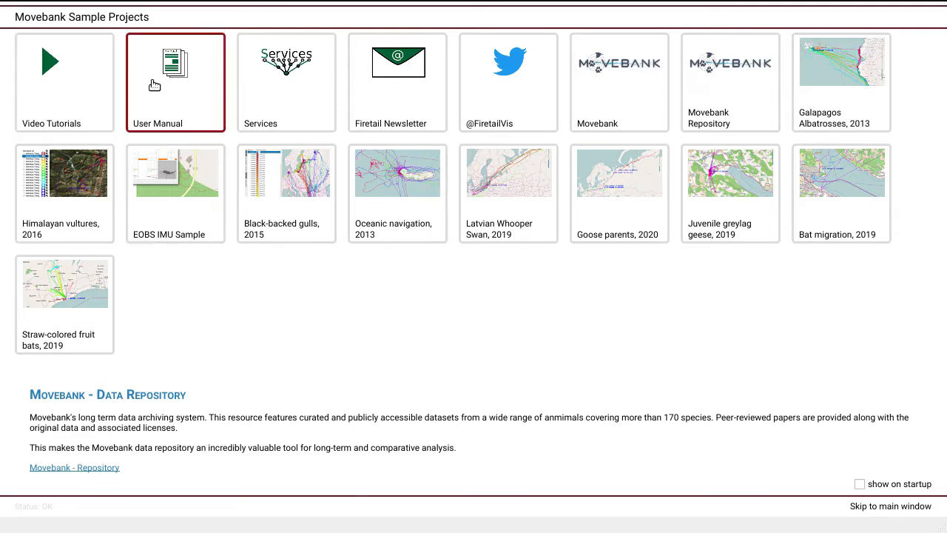
{"action": "mouse_move", "coordinate": [159, 80]}
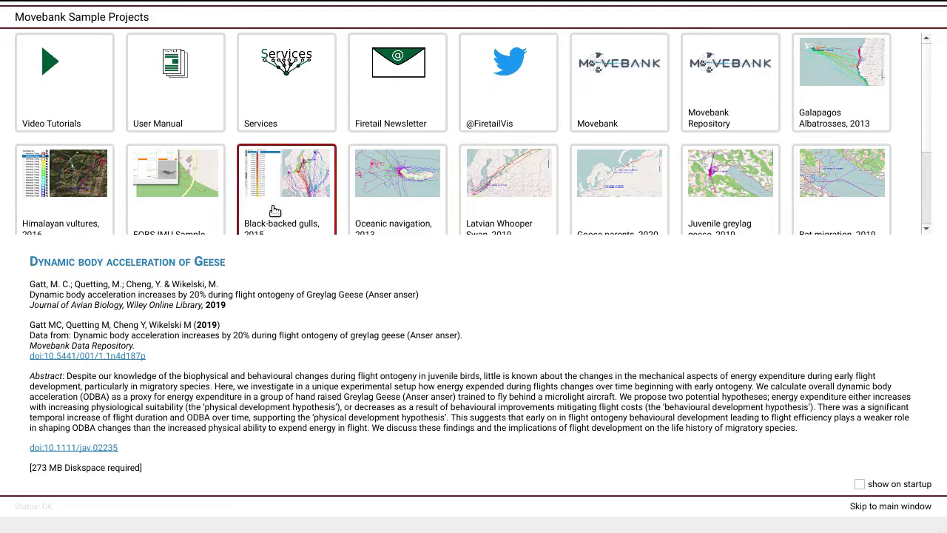
{"action": "mouse_move", "coordinate": [198, 204]}
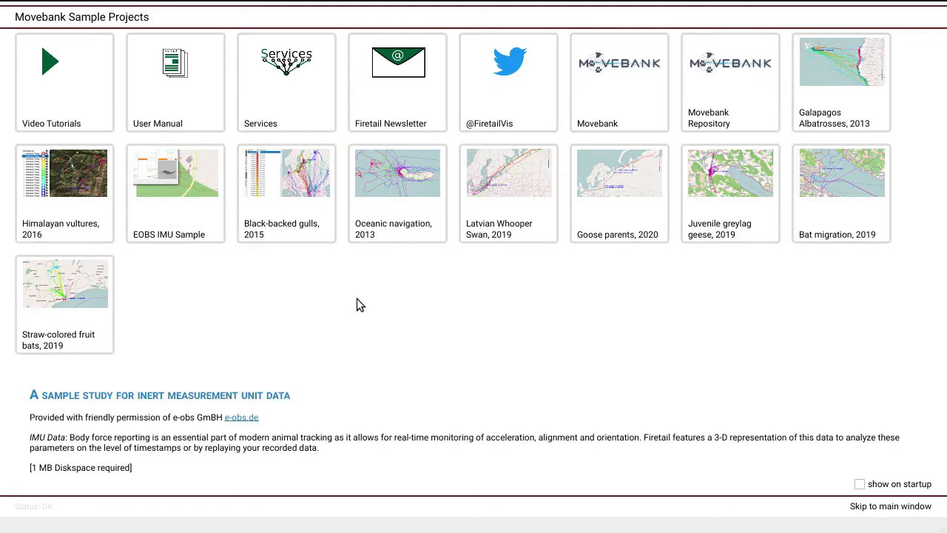
{"action": "mouse_move", "coordinate": [315, 200]}
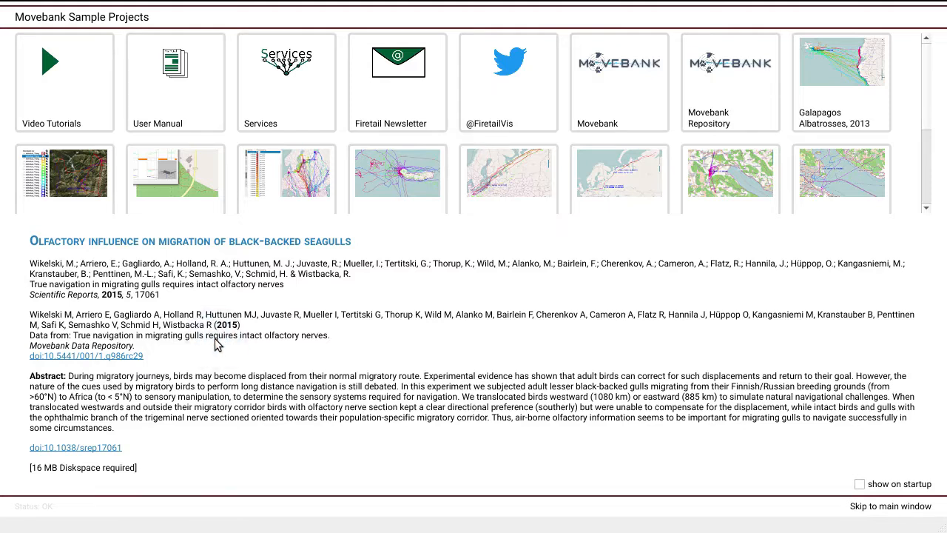
{"action": "left_click", "coordinate": [101, 358]}
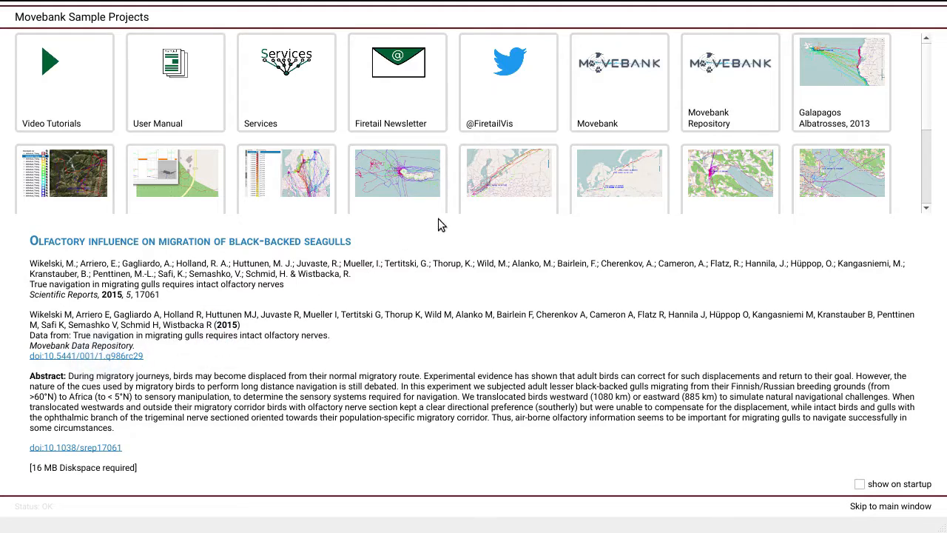
{"action": "left_click", "coordinate": [486, 194]}
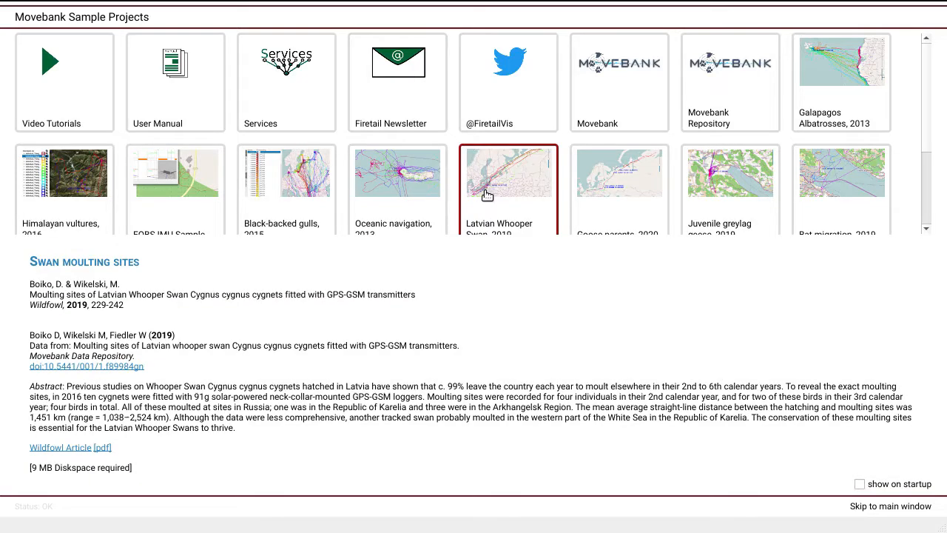
Open the Galapagos Albatrosses, 2013 sample study.
{"action": "left_click", "coordinate": [848, 67]}
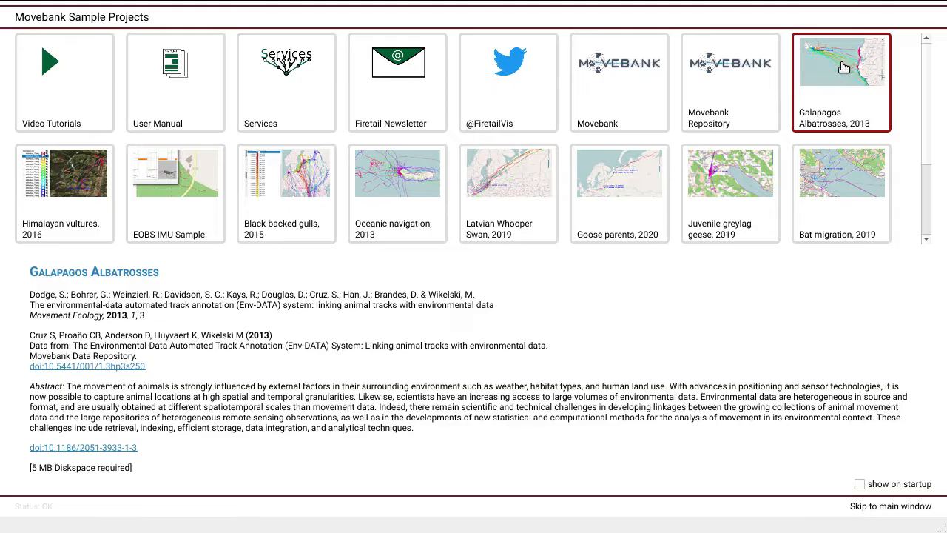
{"action": "double_click", "coordinate": [843, 67]}
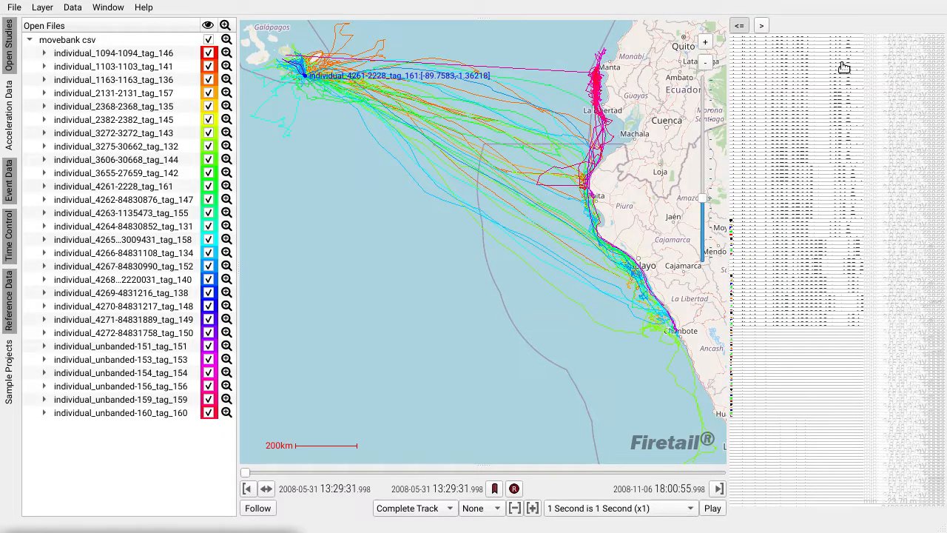
Hide all individuals, then show only tags 141, 136, 134 and 140 on the map.
{"action": "left_click", "coordinate": [208, 40]}
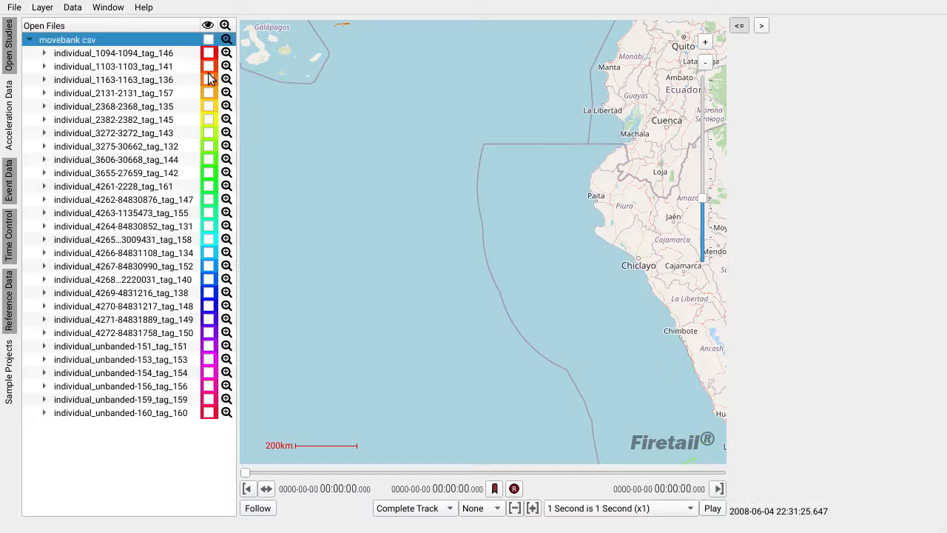
{"action": "left_click", "coordinate": [209, 66]}
{"action": "left_click", "coordinate": [209, 80]}
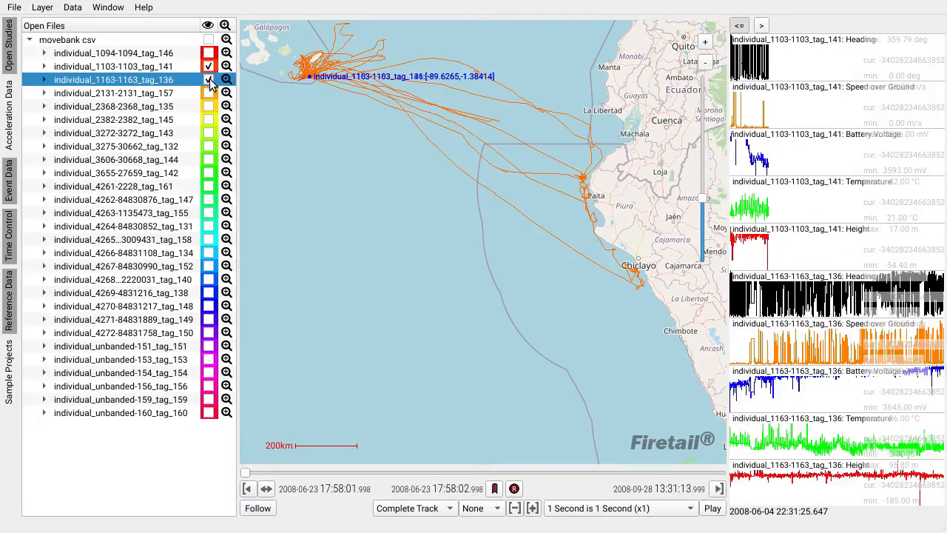
{"action": "left_click", "coordinate": [209, 253]}
{"action": "left_click", "coordinate": [210, 280]}
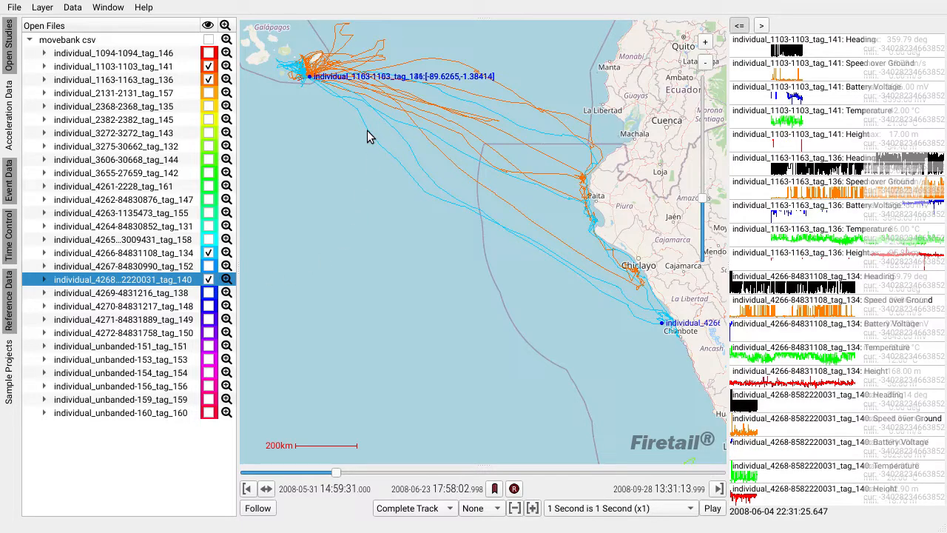
Toggle the acceleration data, event data and open studies panels open and closed again.
{"action": "left_click_drag", "start_coordinate": [341, 121], "coordinate": [382, 218]}
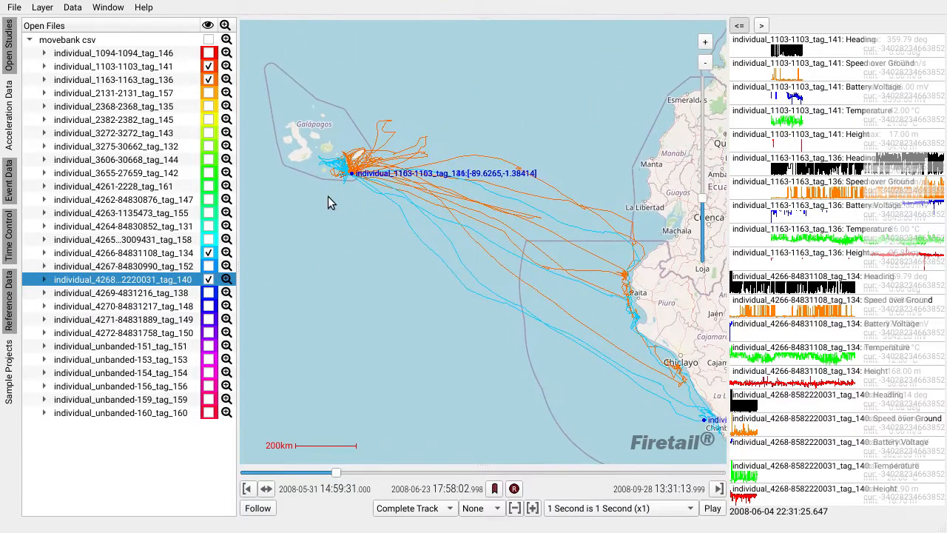
{"action": "left_click", "coordinate": [9, 128]}
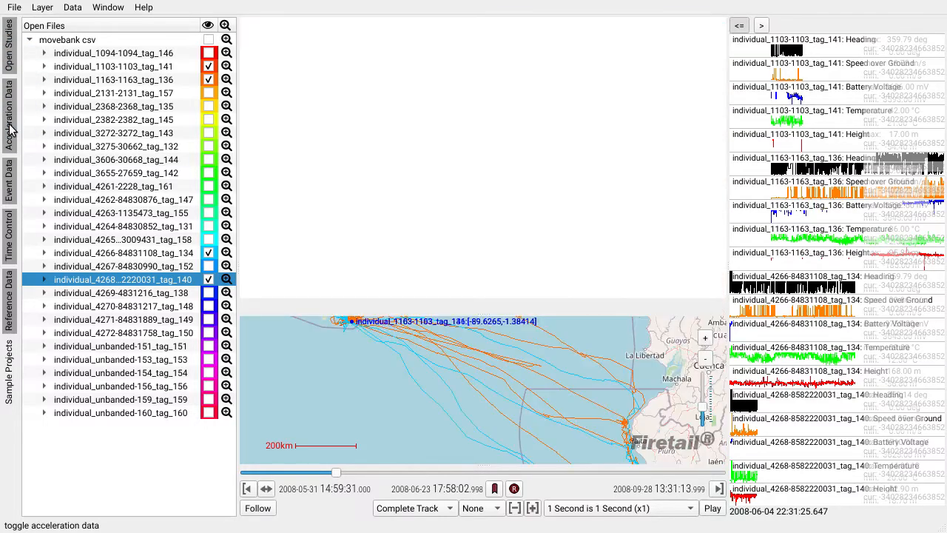
{"action": "left_click", "coordinate": [9, 128]}
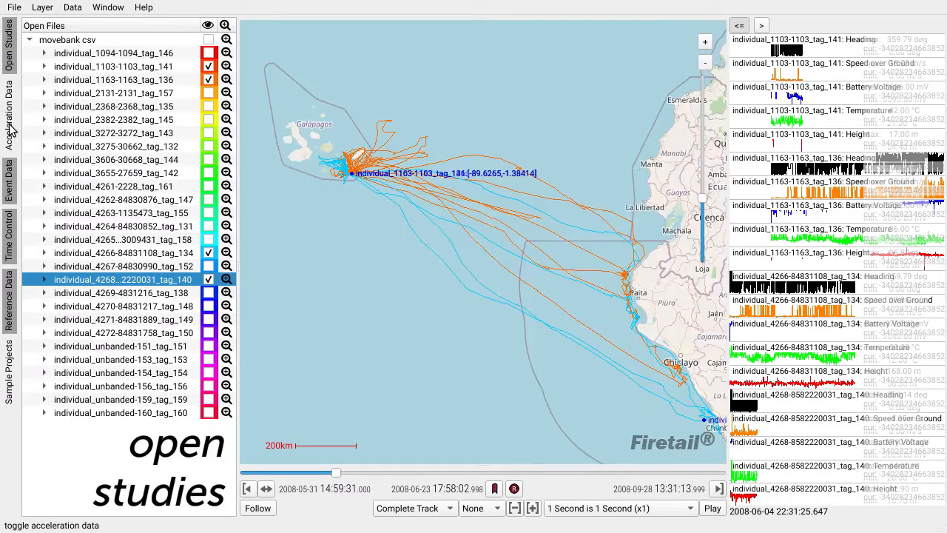
{"action": "left_click", "coordinate": [8, 194]}
{"action": "left_click", "coordinate": [8, 194]}
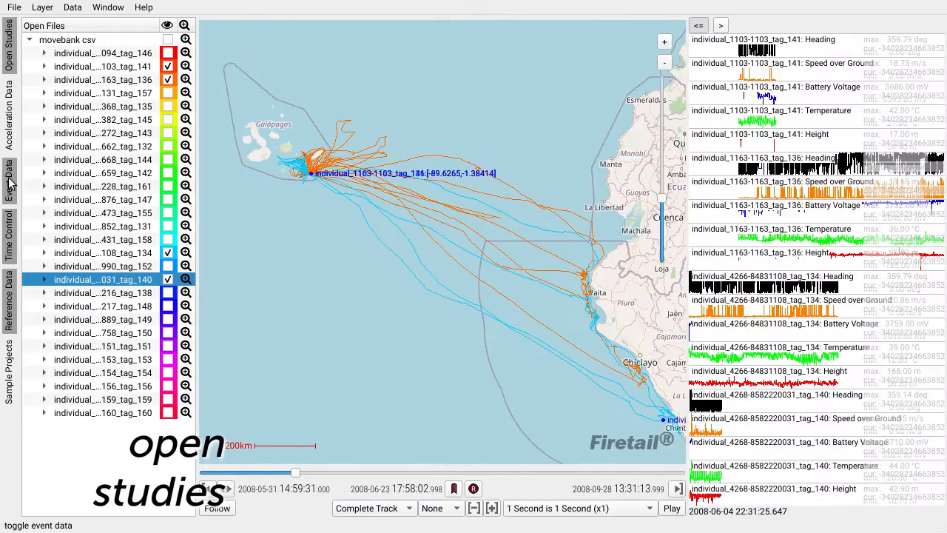
{"action": "left_click", "coordinate": [10, 59]}
{"action": "left_click", "coordinate": [9, 59]}
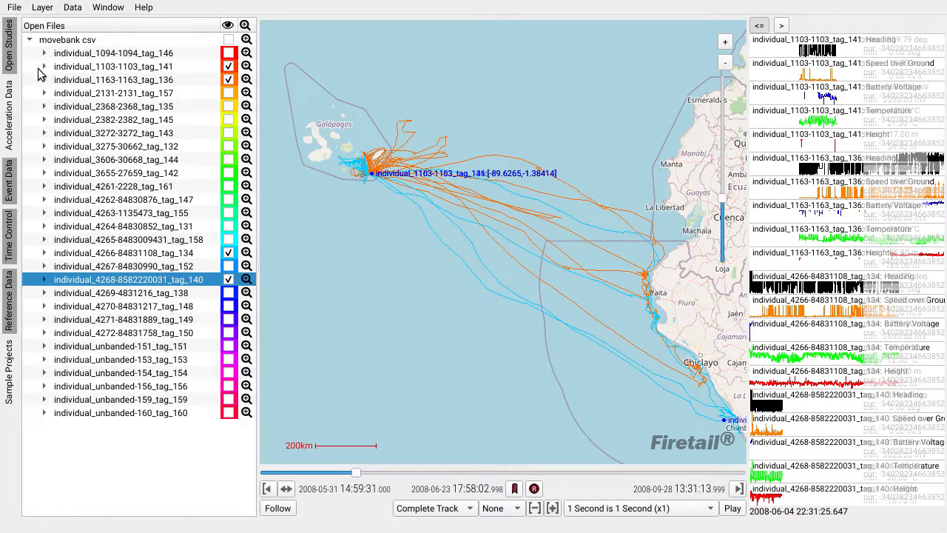
Expand the entries for individual_1103-1103_tag_141 and individual_2382-2382_tag_145 in the study tree.
{"action": "left_click", "coordinate": [44, 66]}
{"action": "left_click", "coordinate": [43, 134]}
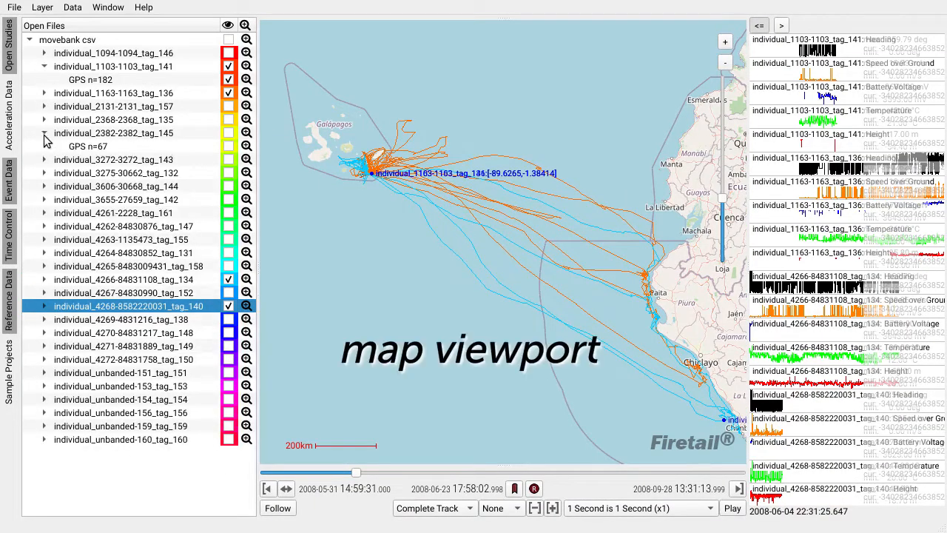
Zoom into the albatross colony and hide the coordinates in the track labels.
{"action": "mouse_move", "coordinate": [379, 188]}
{"action": "left_mouse_down"}
{"action": "mouse_move", "coordinate": [437, 251]}
{"action": "mouse_move", "coordinate": [410, 240]}
{"action": "mouse_move", "coordinate": [371, 193]}
{"action": "left_mouse_up"}
{"action": "left_click_drag", "start_coordinate": [628, 300], "coordinate": [689, 348]}
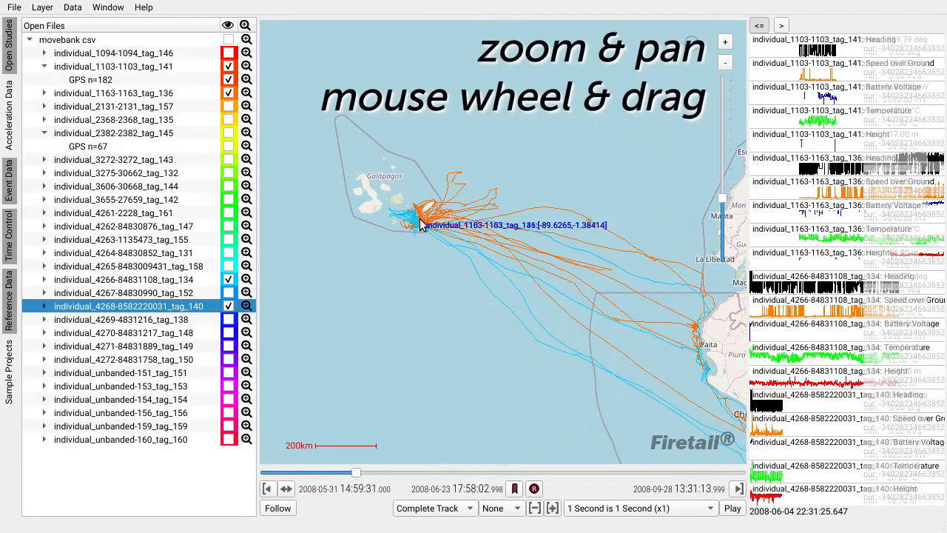
{"action": "scroll", "coordinate": [420, 225], "scroll_direction": "up", "scroll_amount": 5}
{"action": "left_click_drag", "start_coordinate": [428, 257], "coordinate": [508, 322]}
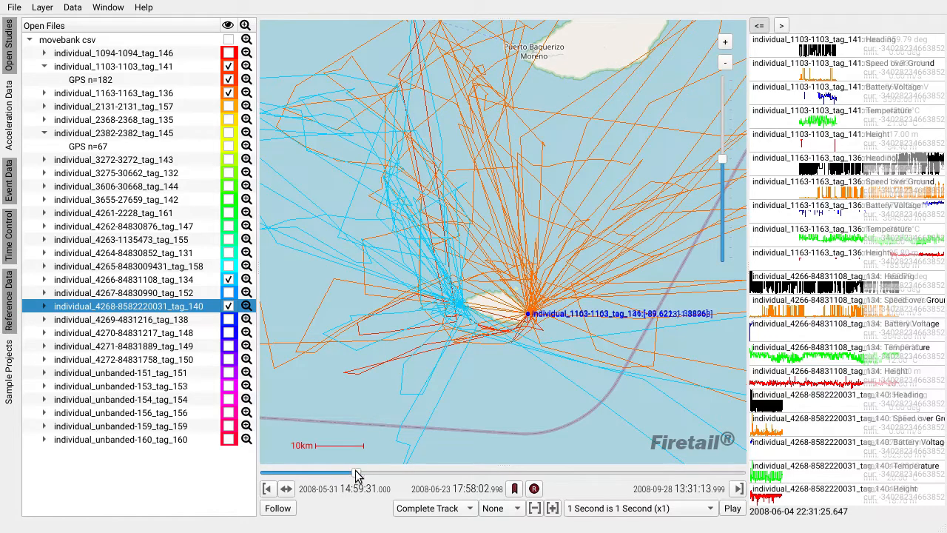
{"action": "key", "text": "c"}
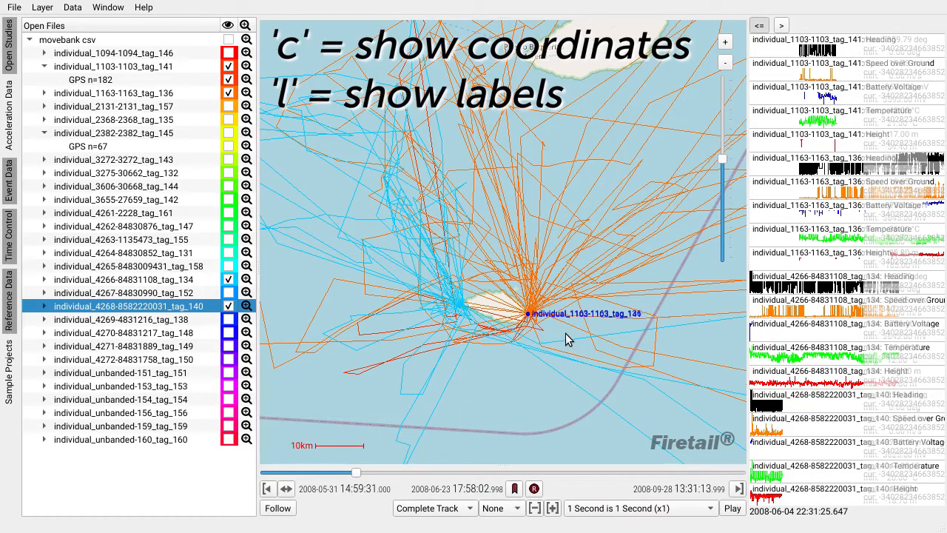
{"action": "key", "text": "l"}
{"action": "key", "text": "l"}
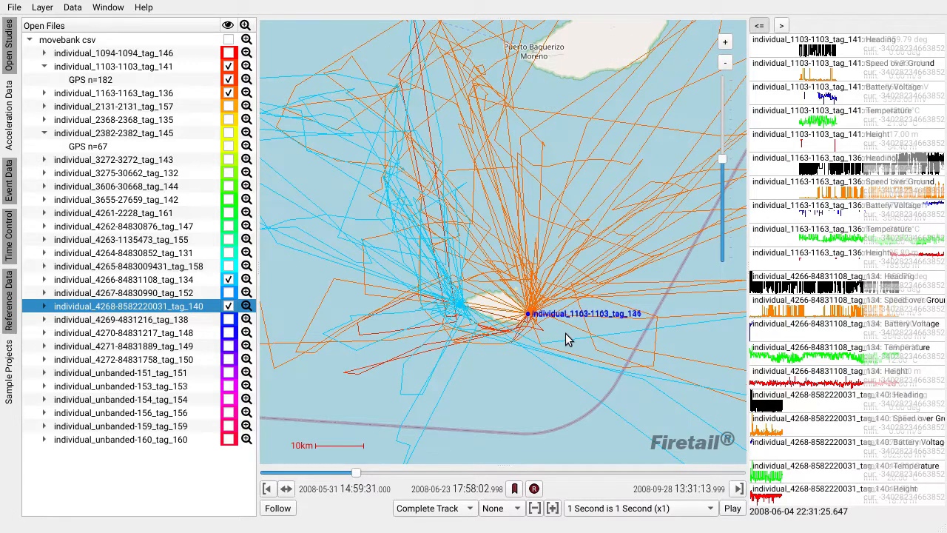
Switch the base map to Modis 4km monthly Chlorophyll in sea water and move the replay time to 2008-07-07.
{"action": "left_click", "coordinate": [42, 8]}
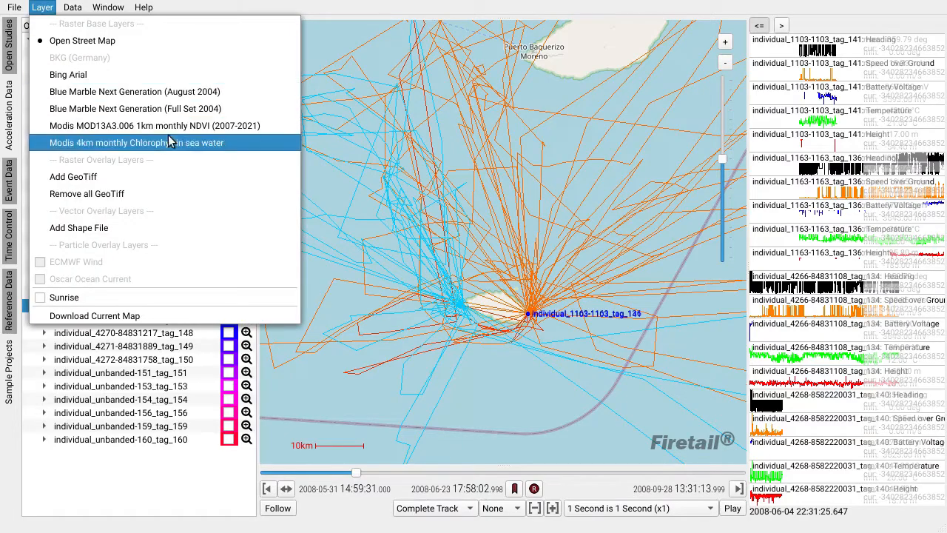
{"action": "left_click", "coordinate": [234, 143]}
{"action": "scroll", "coordinate": [511, 296], "scroll_direction": "down", "scroll_amount": 3}
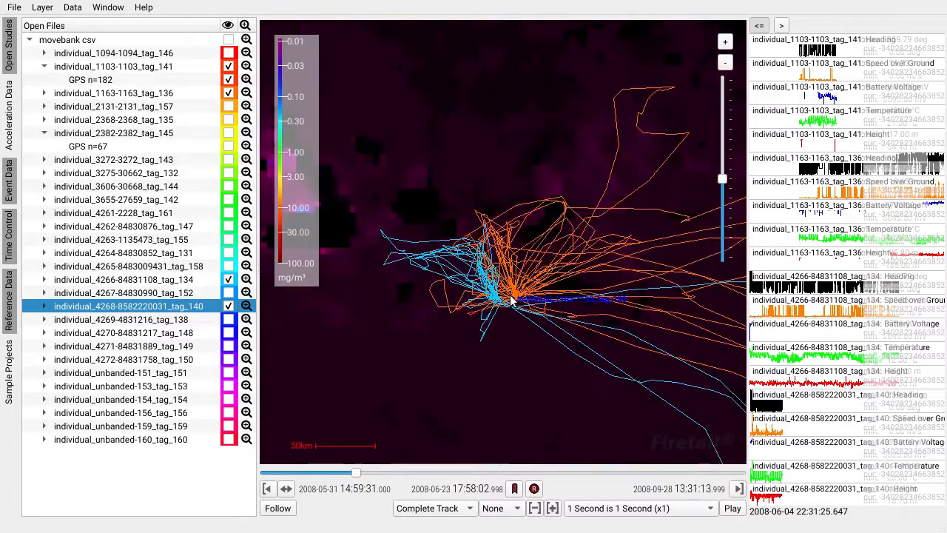
{"action": "scroll", "coordinate": [571, 298], "scroll_direction": "down", "scroll_amount": 2}
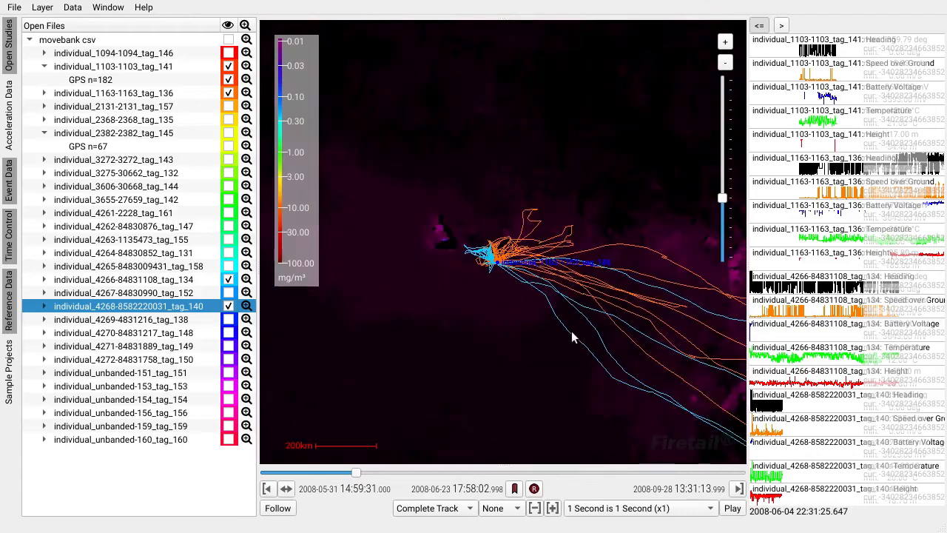
{"action": "left_click_drag", "start_coordinate": [567, 318], "coordinate": [479, 244]}
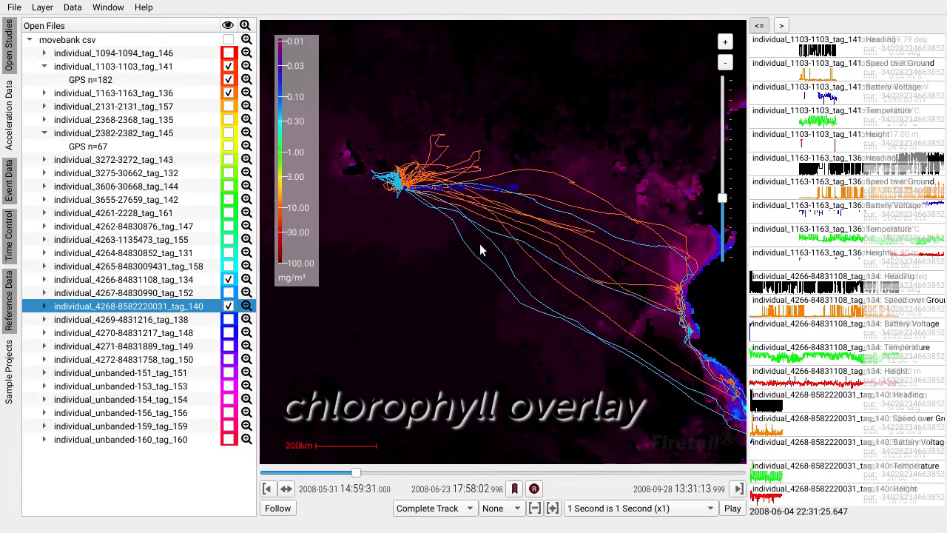
{"action": "left_click_drag", "start_coordinate": [356, 477], "coordinate": [414, 477]}
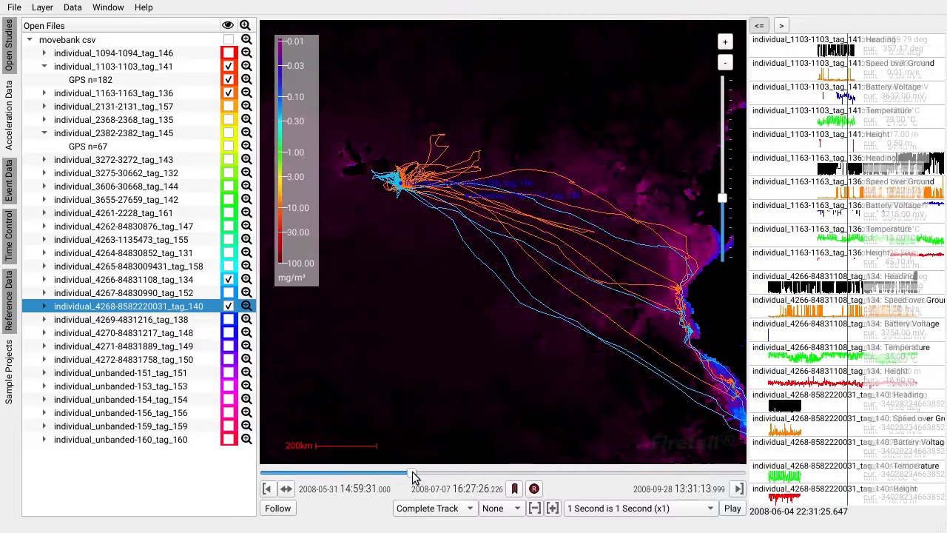
Switch the base map to Bing Arial.
{"action": "left_click", "coordinate": [43, 9]}
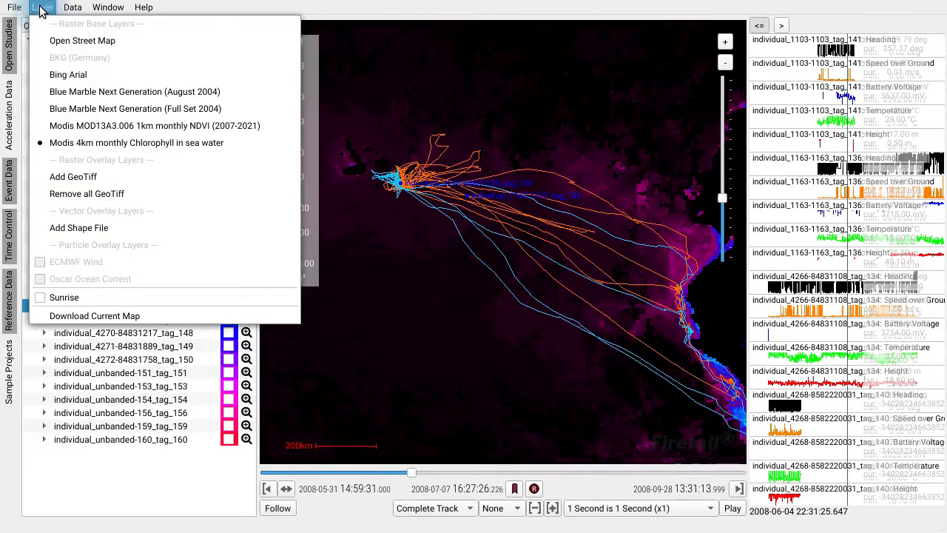
{"action": "left_click", "coordinate": [93, 76]}
{"action": "left_click_drag", "start_coordinate": [625, 323], "coordinate": [595, 290]}
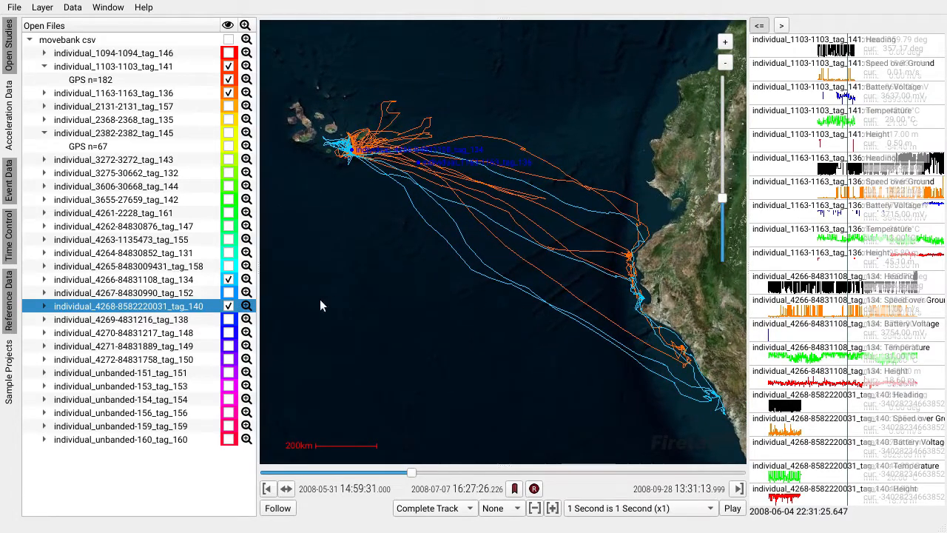
{"action": "left_click_drag", "start_coordinate": [259, 286], "coordinate": [169, 277]}
Open Download Current Map for offline tiles of the current view, then cancel the download dialog.
{"action": "left_click", "coordinate": [46, 10]}
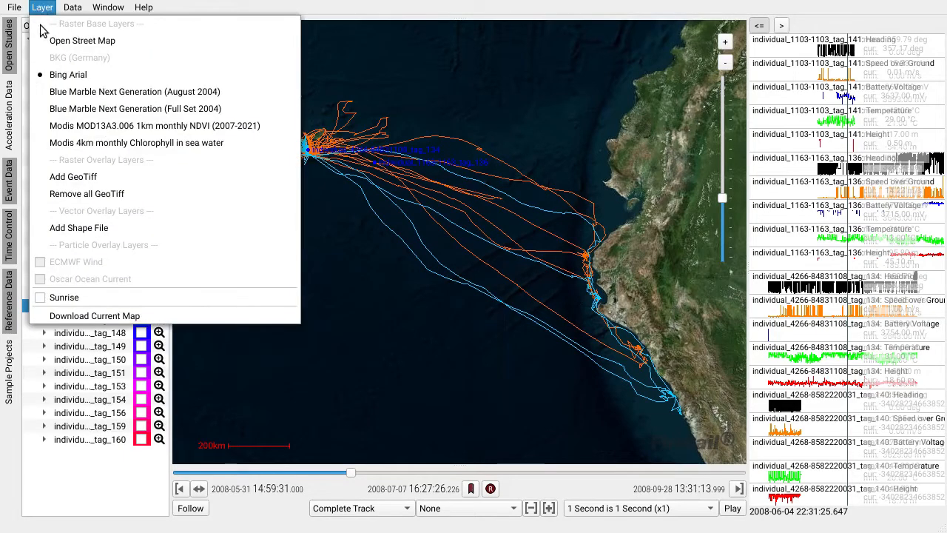
{"action": "left_click", "coordinate": [176, 317]}
{"action": "left_click_drag", "start_coordinate": [224, 226], "coordinate": [562, 219]}
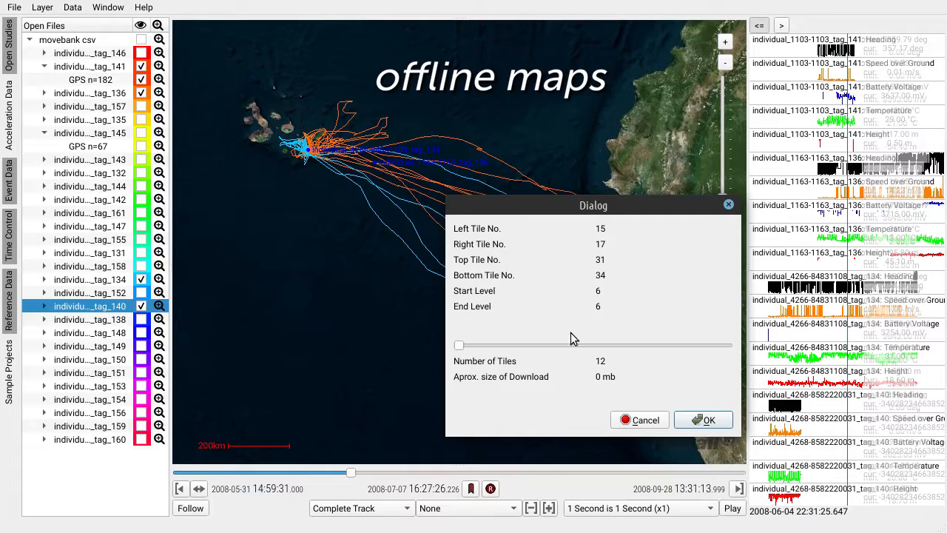
{"action": "mouse_move", "coordinate": [460, 346]}
{"action": "left_mouse_down"}
{"action": "mouse_move", "coordinate": [517, 351]}
{"action": "mouse_move", "coordinate": [455, 347]}
{"action": "left_mouse_up"}
{"action": "left_click", "coordinate": [643, 421]}
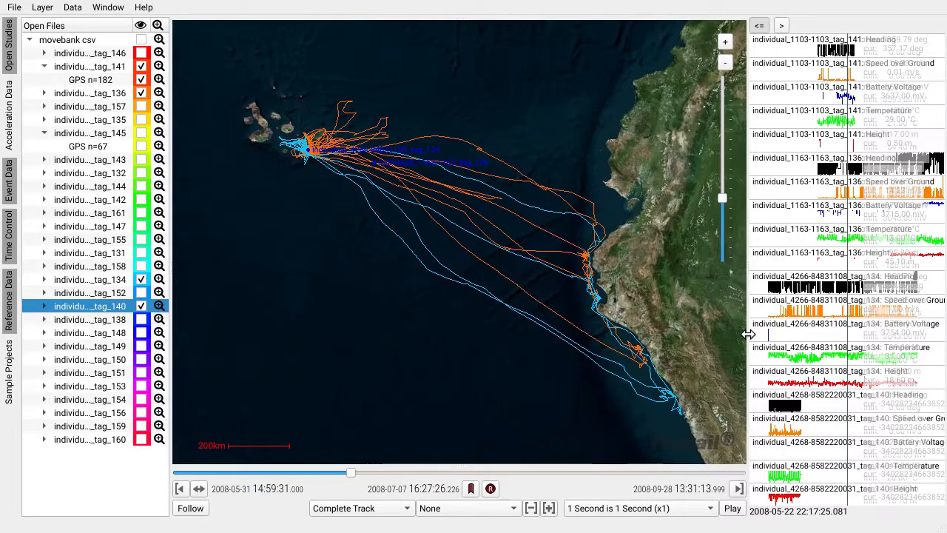
Widen the event data panel and hide the Height, Battery Voltage and Heading charts.
{"action": "left_click_drag", "start_coordinate": [746, 334], "coordinate": [659, 333]}
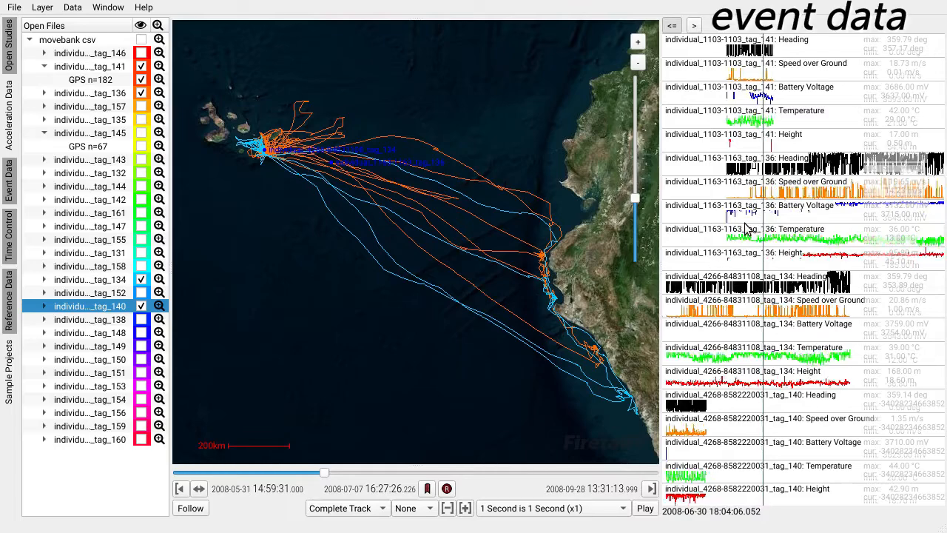
{"action": "right_click", "coordinate": [753, 256]}
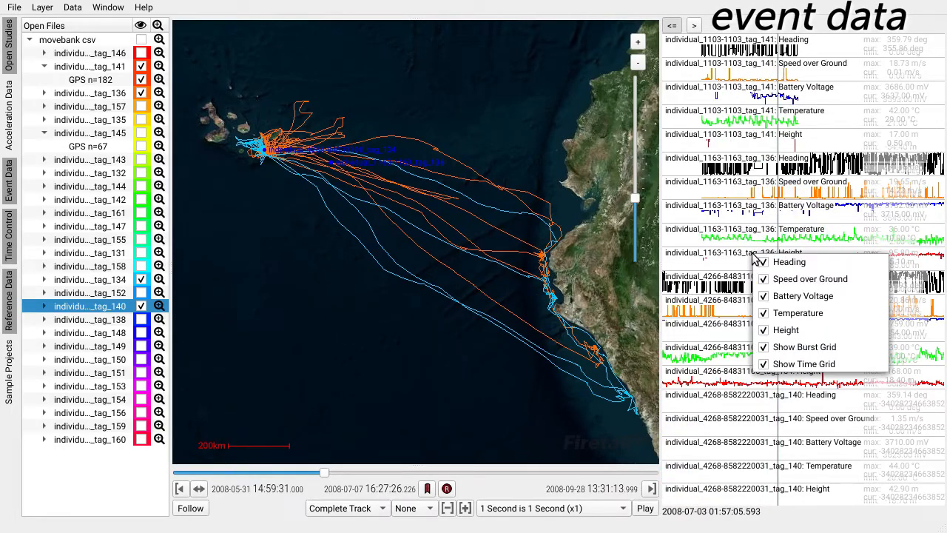
{"action": "left_click", "coordinate": [768, 329]}
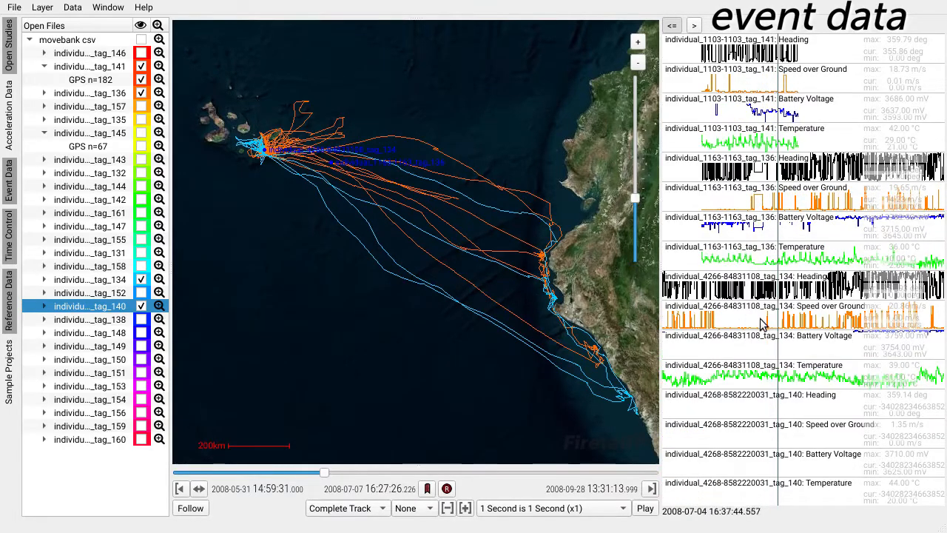
{"action": "right_click", "coordinate": [761, 321]}
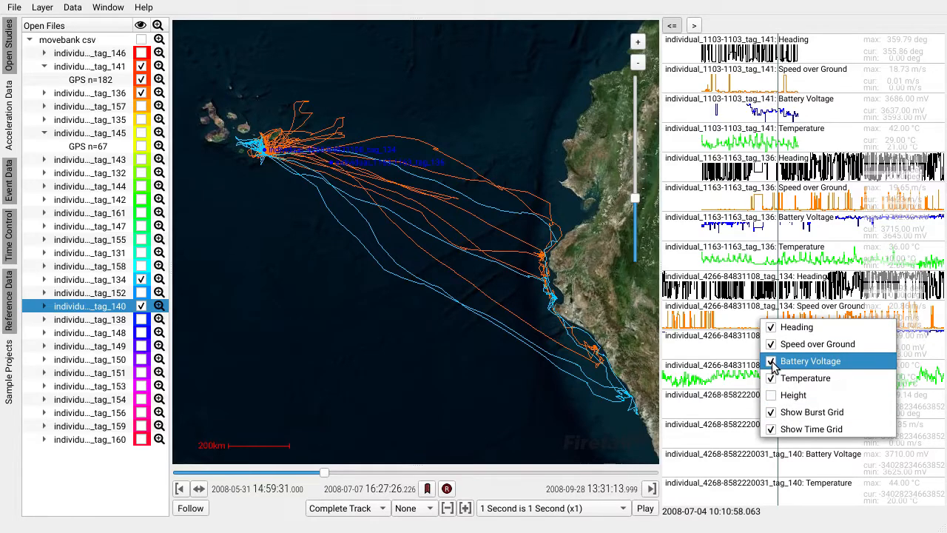
{"action": "left_click", "coordinate": [773, 362]}
{"action": "right_click", "coordinate": [772, 363]}
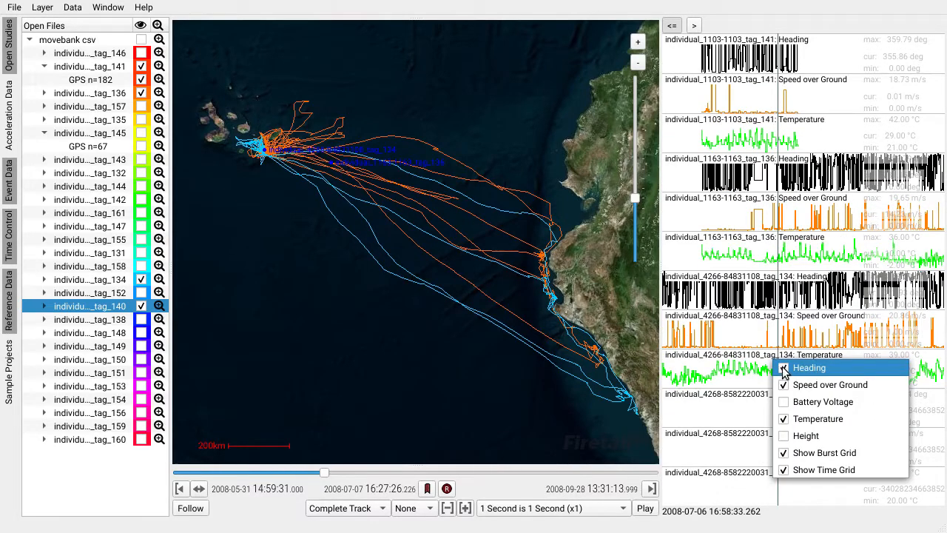
{"action": "left_click", "coordinate": [782, 370]}
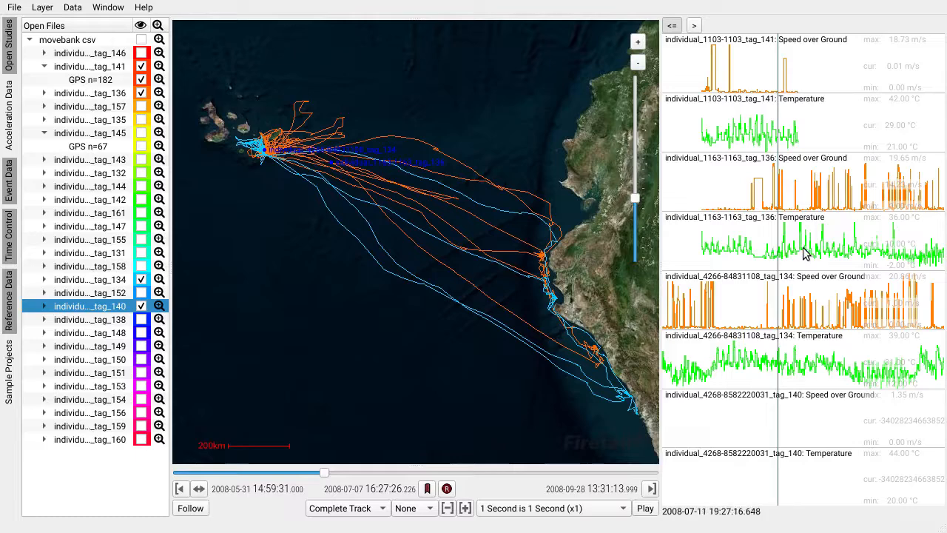
Zoom the event charts and place a cutoff line at about 6.258 on individual_4266's Speed over Ground chart.
{"action": "scroll", "coordinate": [805, 252], "scroll_direction": "up", "scroll_amount": 2}
{"action": "scroll", "coordinate": [805, 249], "scroll_direction": "up", "scroll_amount": 4}
{"action": "mouse_move", "coordinate": [724, 244]}
{"action": "left_mouse_down"}
{"action": "mouse_move", "coordinate": [909, 245]}
{"action": "mouse_move", "coordinate": [701, 256]}
{"action": "mouse_move", "coordinate": [718, 255]}
{"action": "left_mouse_up"}
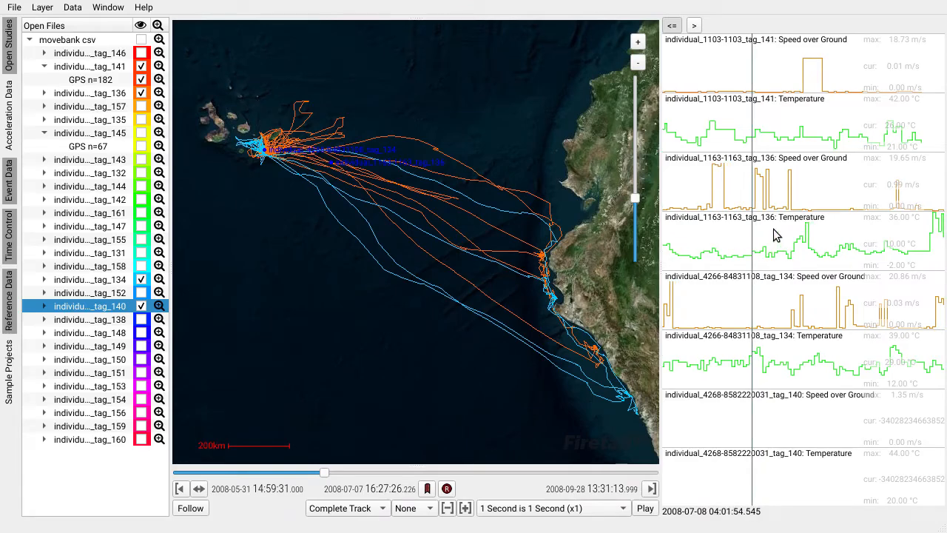
{"action": "left_click_drag", "start_coordinate": [774, 292], "coordinate": [781, 317]}
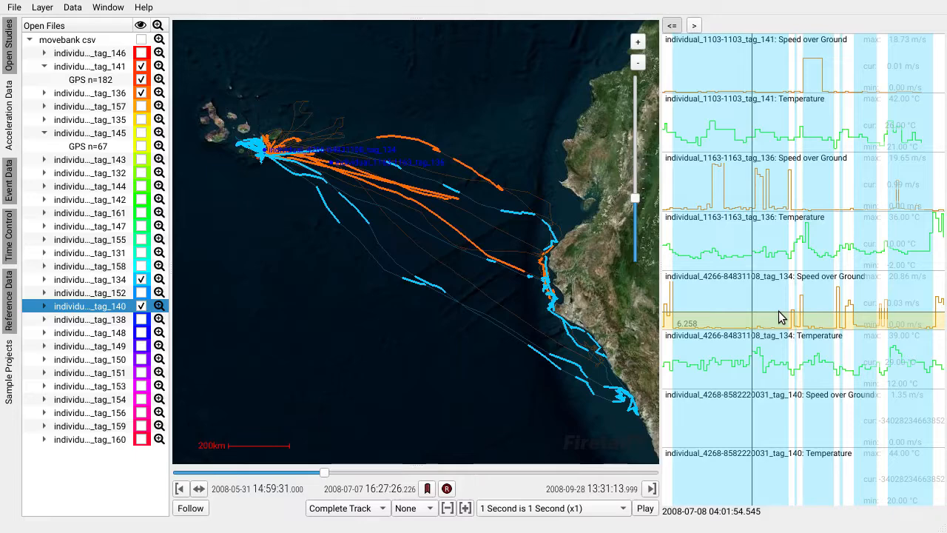
Switch the cutoff line operation between less-or-equal and greater-than, ending on greater-than.
{"action": "left_click", "coordinate": [699, 28]}
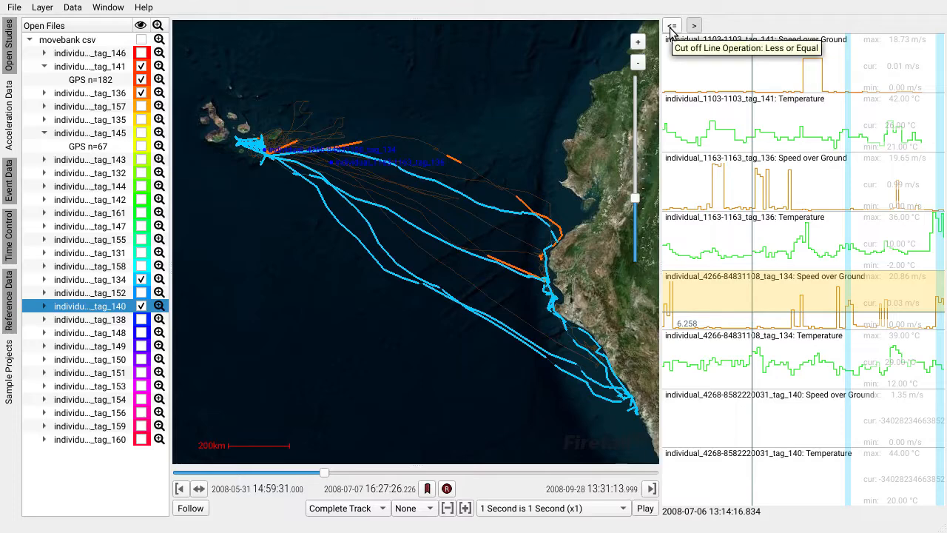
{"action": "left_click", "coordinate": [672, 28]}
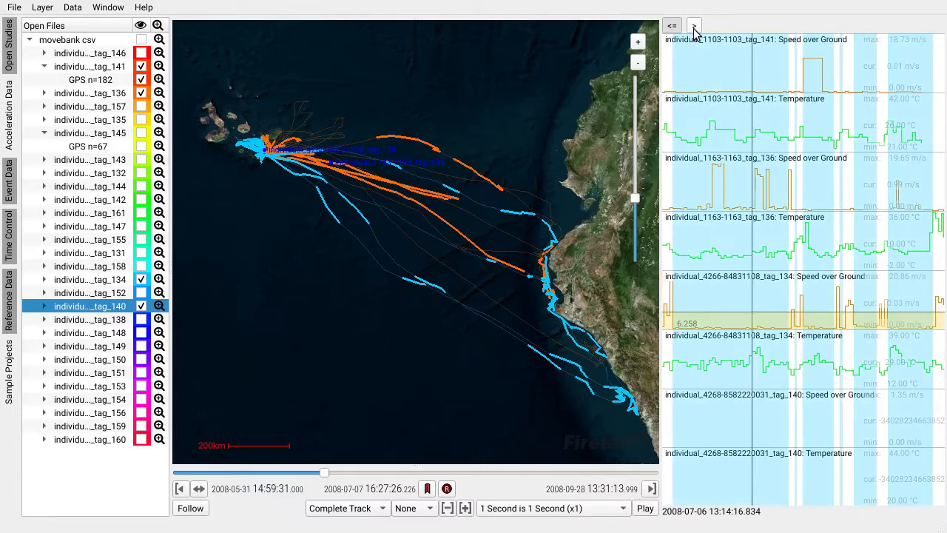
{"action": "left_click", "coordinate": [694, 27]}
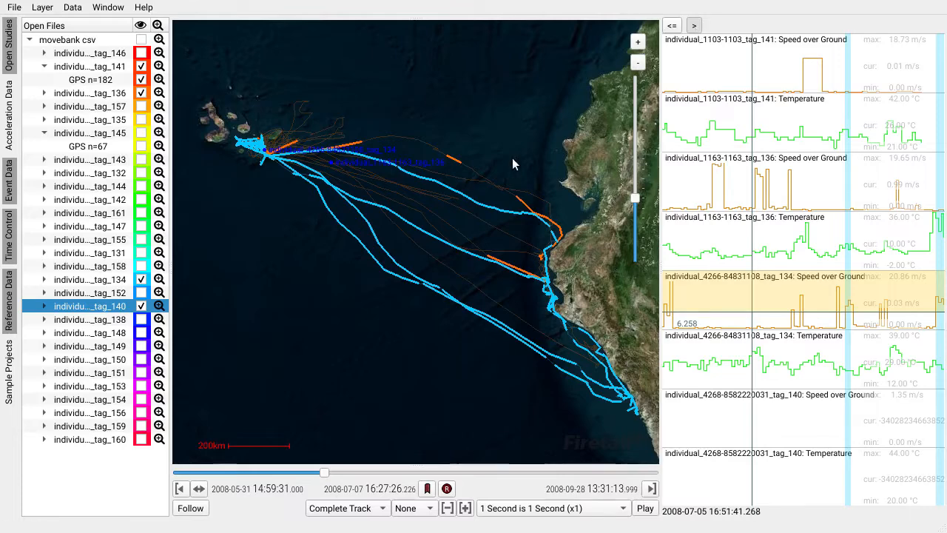
Sync the map replay time to chosen moments by double-clicking in the Temperature event chart.
{"action": "left_click_drag", "start_coordinate": [492, 224], "coordinate": [477, 202]}
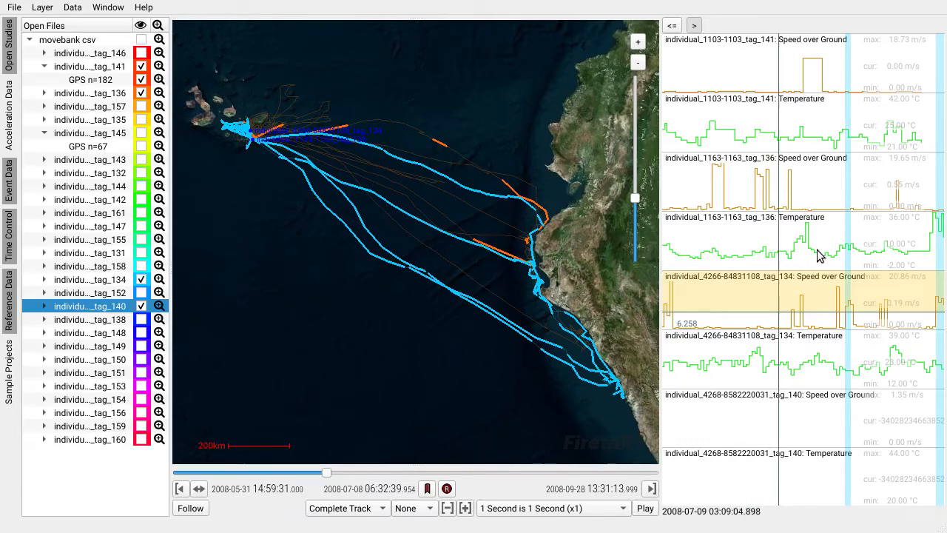
{"action": "left_click", "coordinate": [822, 370]}
{"action": "double_click", "coordinate": [835, 372]}
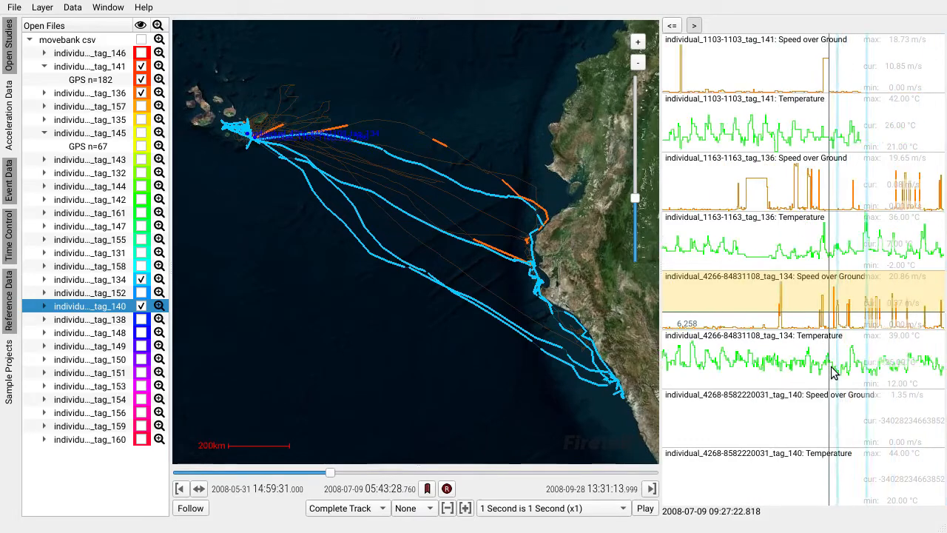
{"action": "left_click", "coordinate": [852, 365]}
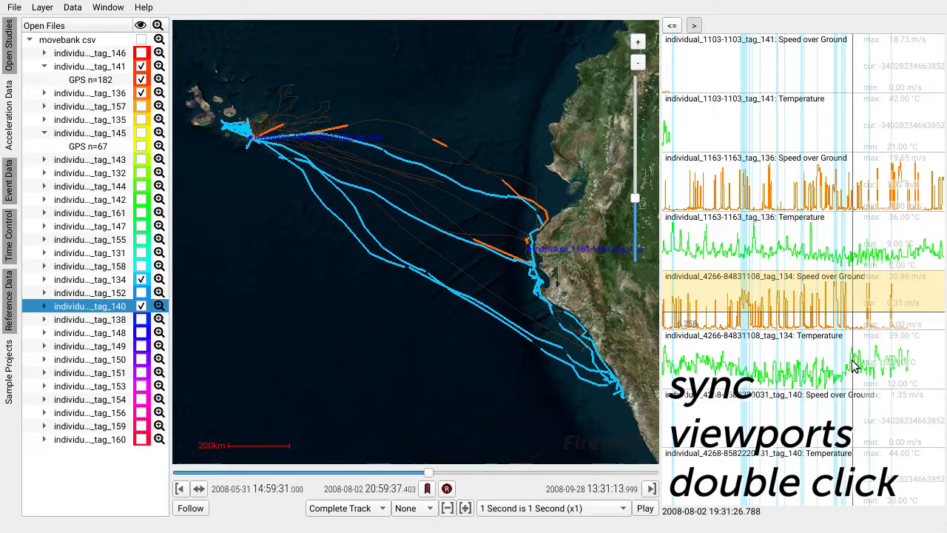
{"action": "left_click", "coordinate": [815, 379]}
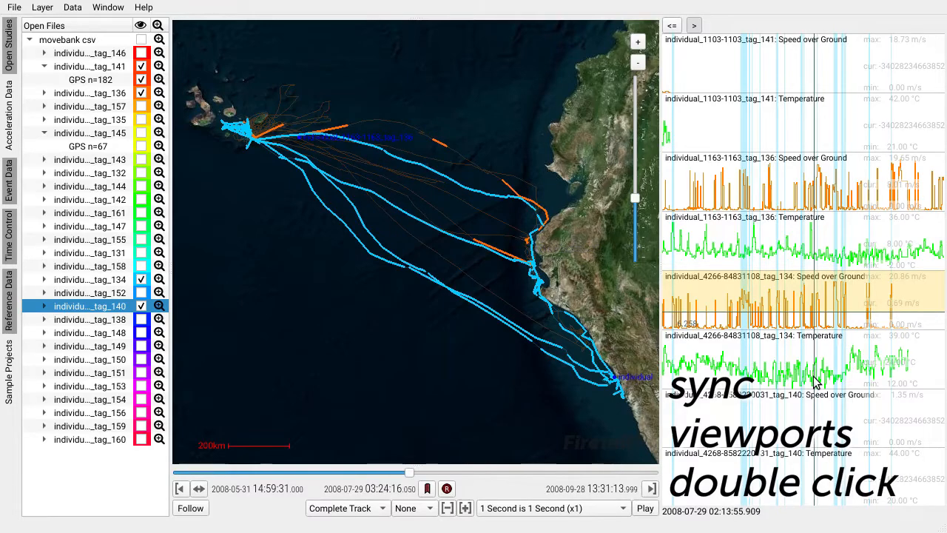
{"action": "left_click", "coordinate": [191, 509]}
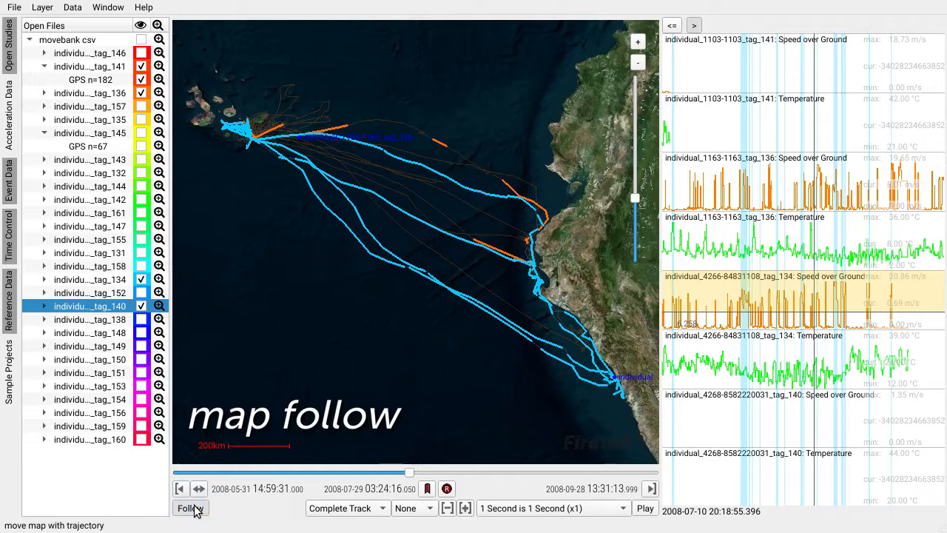
{"action": "scroll", "coordinate": [274, 175], "scroll_direction": "up", "scroll_amount": 2}
{"action": "left_click_drag", "start_coordinate": [385, 138], "coordinate": [476, 405]}
{"action": "left_click_drag", "start_coordinate": [409, 473], "coordinate": [286, 484]}
Box-select the track segments around the colony on the map.
{"action": "scroll", "coordinate": [414, 342], "scroll_direction": "down", "scroll_amount": 3}
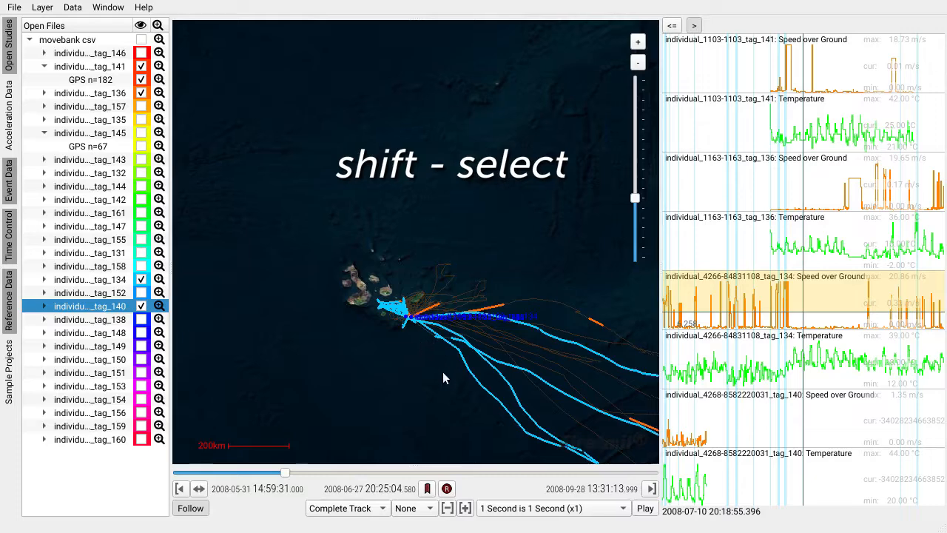
{"action": "left_click_drag", "start_coordinate": [443, 371], "coordinate": [375, 234]}
{"action": "left_click_drag", "start_coordinate": [399, 265], "coordinate": [413, 287]}
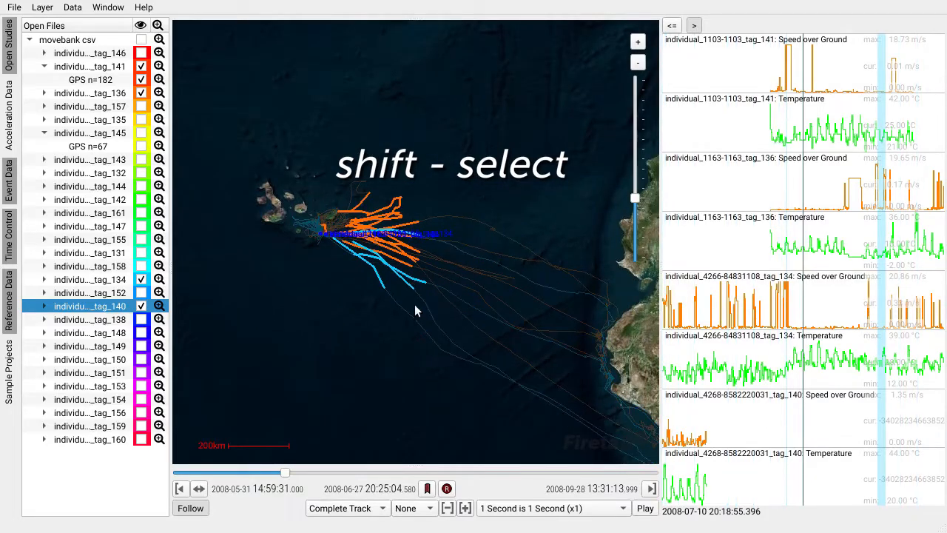
Clear all bookmarks, add a new bookmark with the note "new bookmark", and close the Bookmarks window.
{"action": "left_click", "coordinate": [428, 488]}
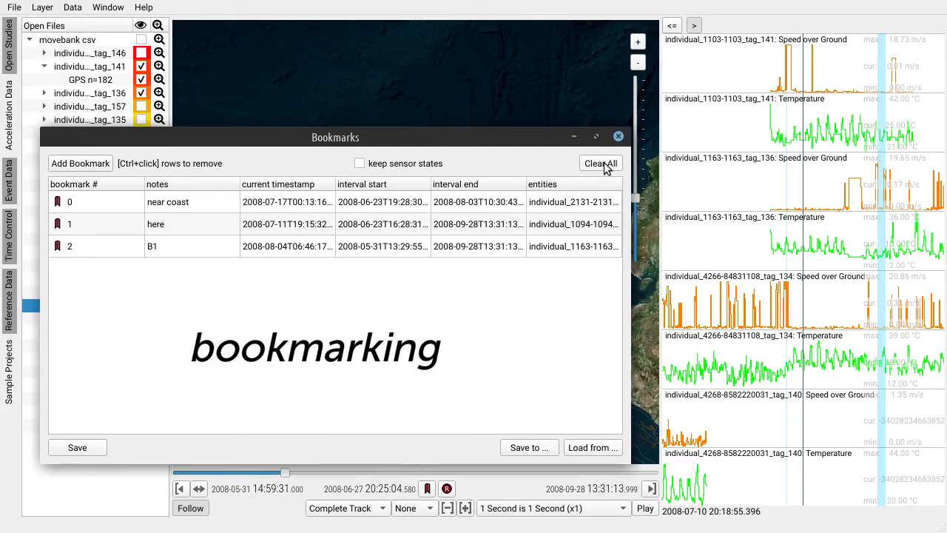
{"action": "left_click", "coordinate": [601, 164]}
{"action": "left_click", "coordinate": [80, 164]}
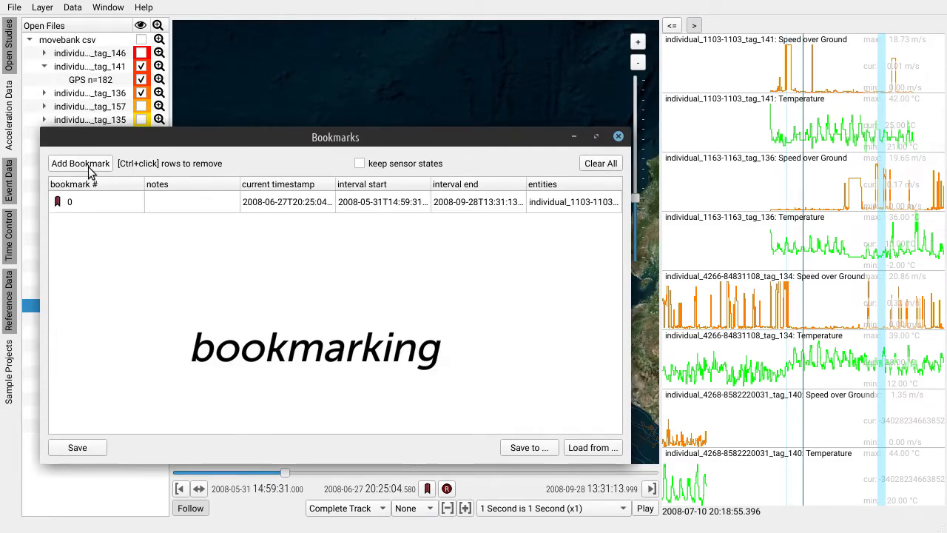
{"action": "left_click", "coordinate": [175, 205]}
{"action": "type", "text": "new bookmark"}
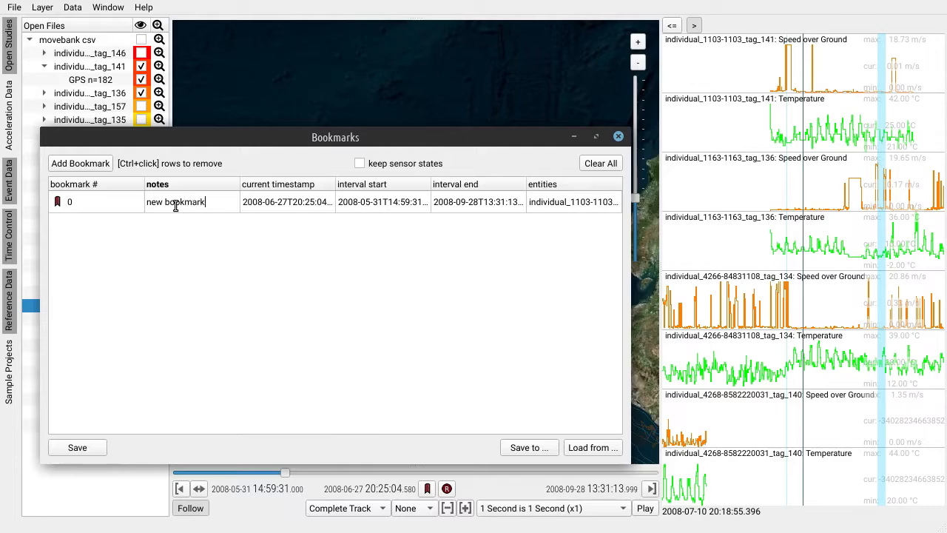
{"action": "key", "text": "Return"}
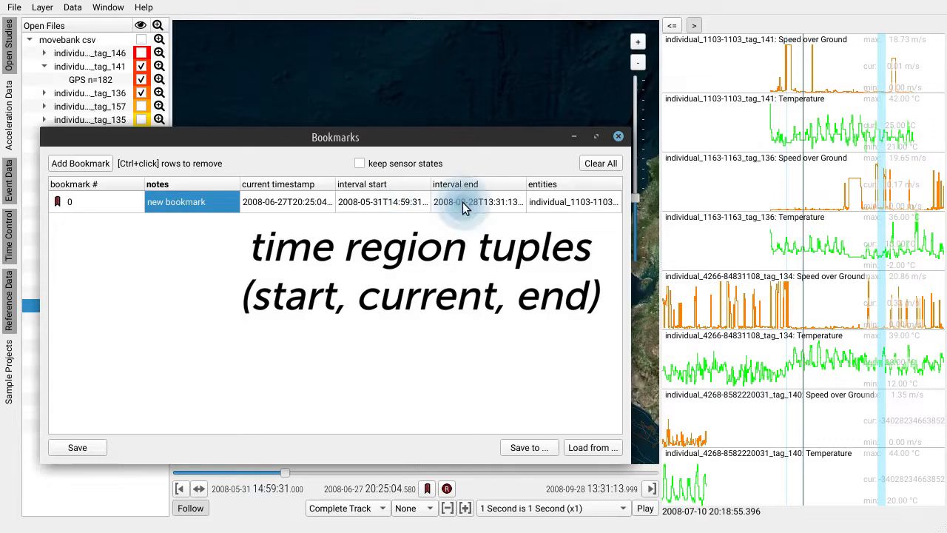
{"action": "left_click", "coordinate": [619, 138]}
{"action": "scroll", "coordinate": [388, 231], "scroll_direction": "up", "scroll_amount": 2}
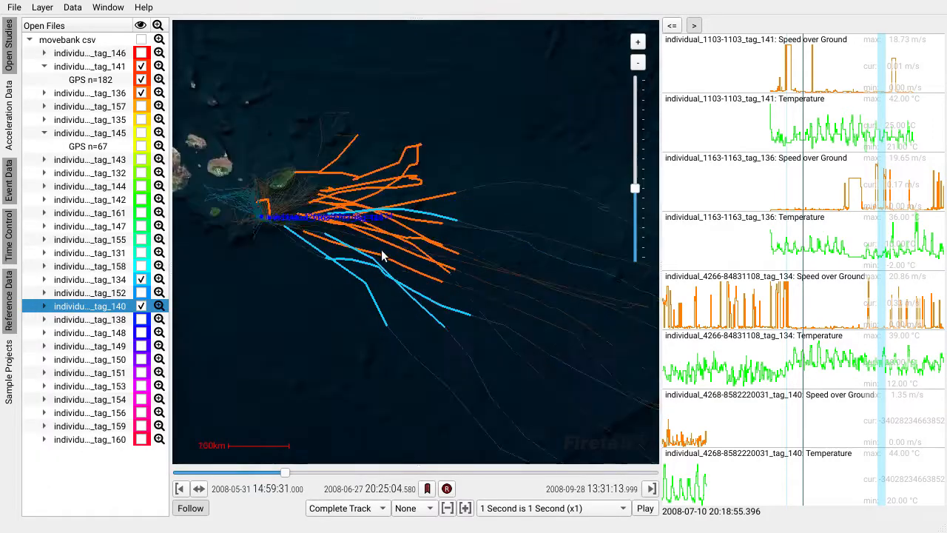
{"action": "scroll", "coordinate": [470, 247], "scroll_direction": "down", "scroll_amount": 3}
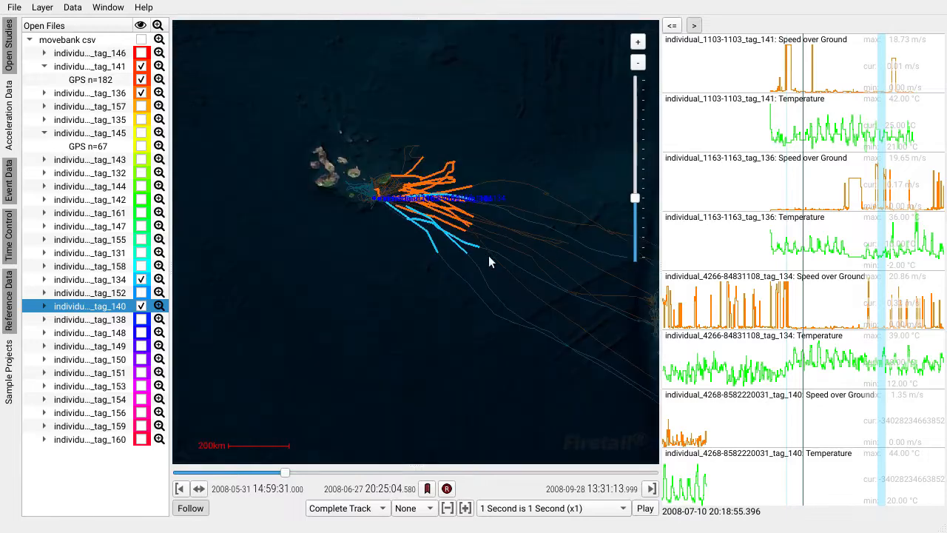
{"action": "left_click", "coordinate": [299, 261]}
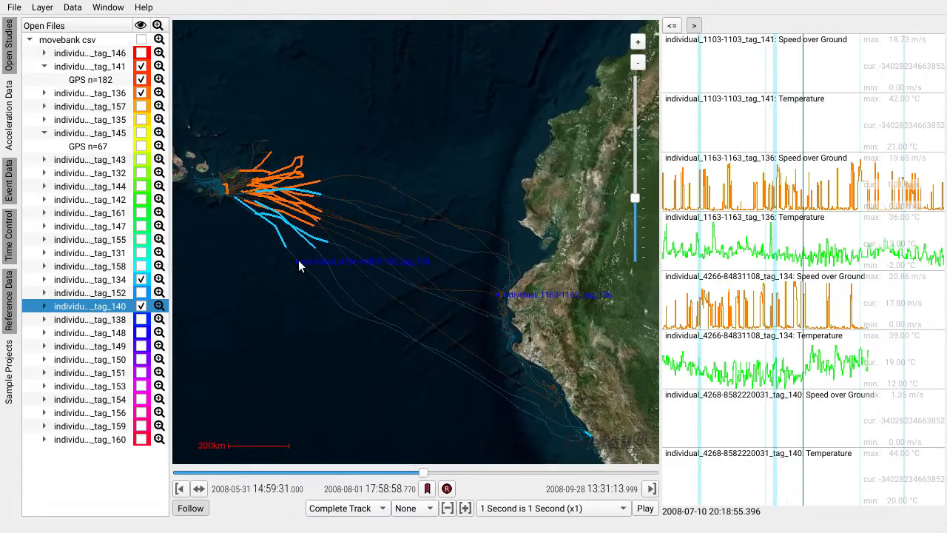
{"action": "left_click", "coordinate": [507, 401]}
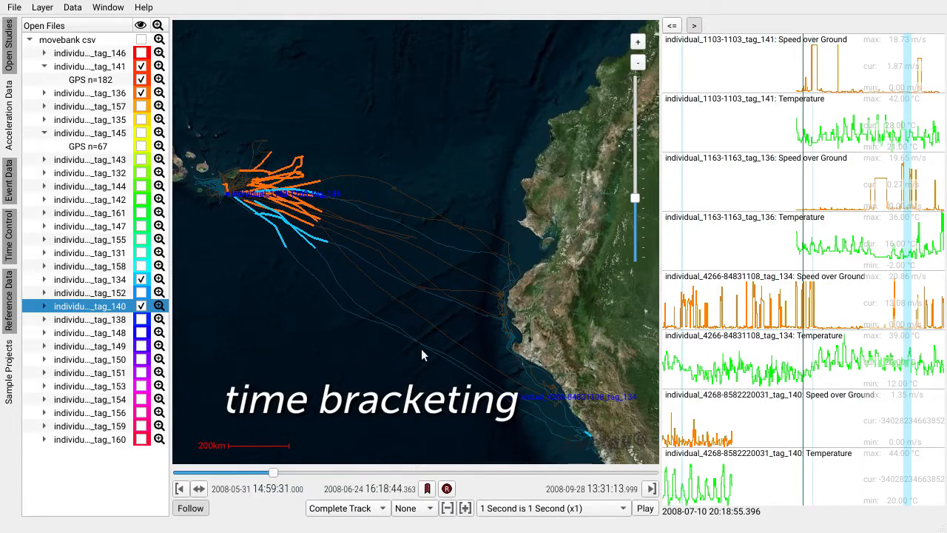
{"action": "left_click", "coordinate": [309, 270]}
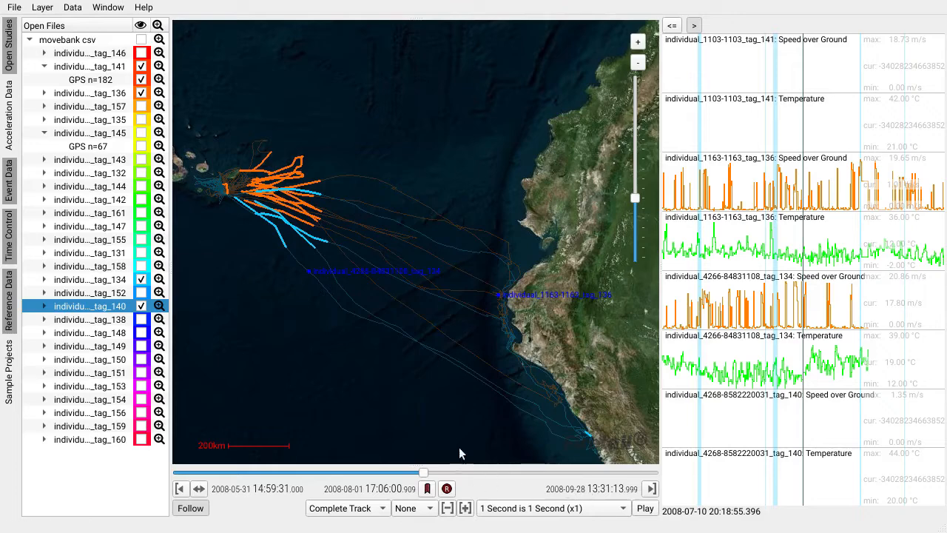
{"action": "left_click", "coordinate": [482, 382]}
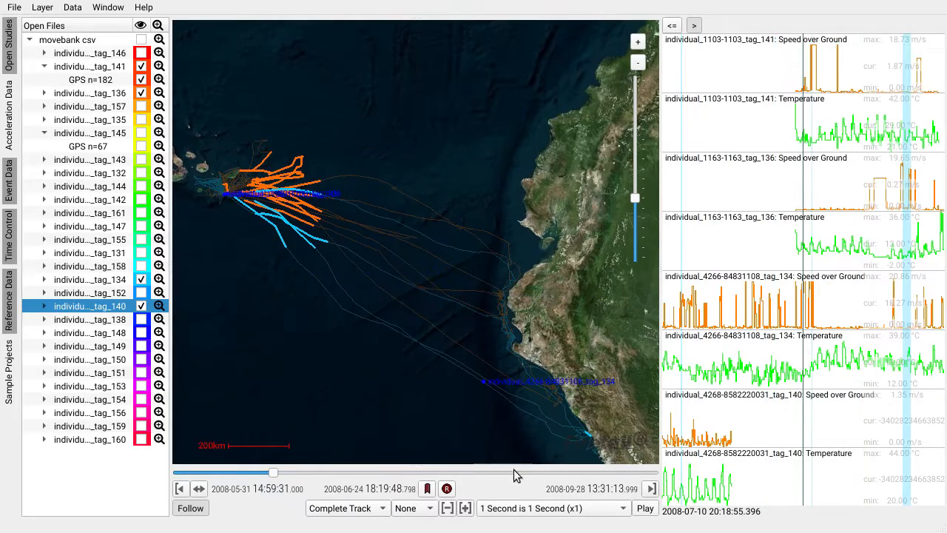
{"action": "left_click", "coordinate": [180, 490]}
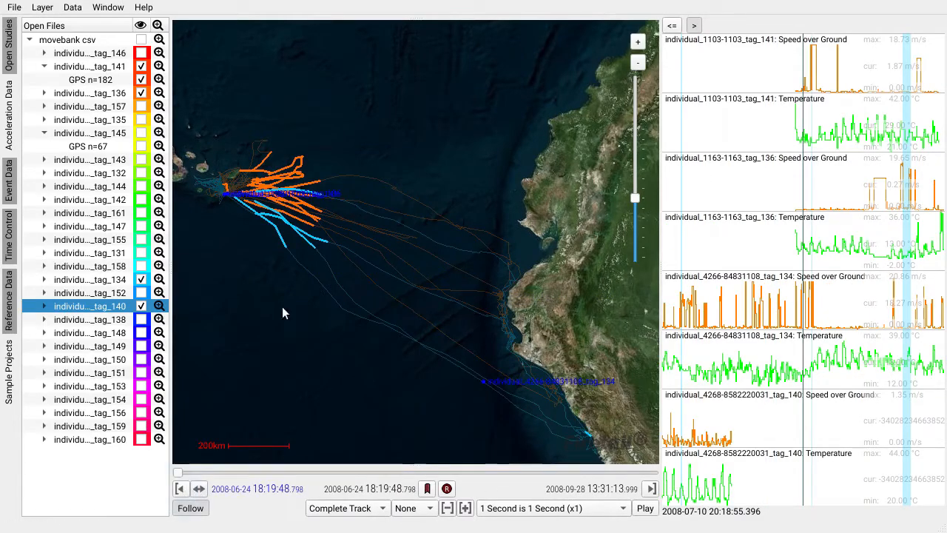
{"action": "left_click", "coordinate": [303, 271]}
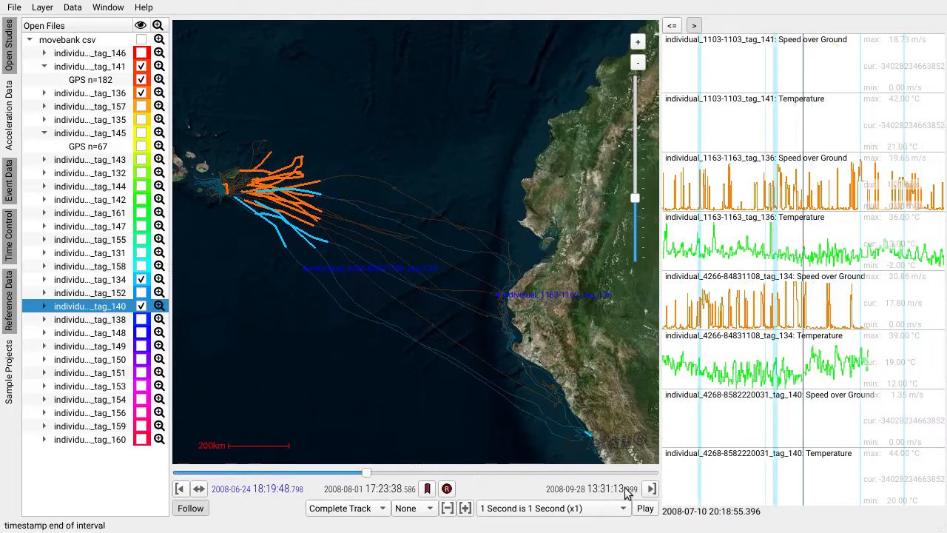
{"action": "left_click", "coordinate": [651, 488]}
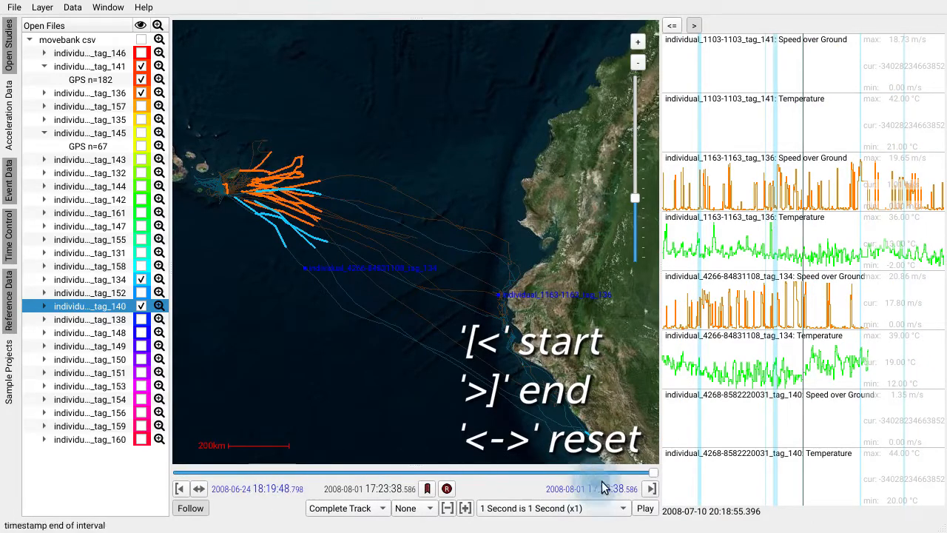
{"action": "left_click_drag", "start_coordinate": [651, 472], "coordinate": [414, 479]}
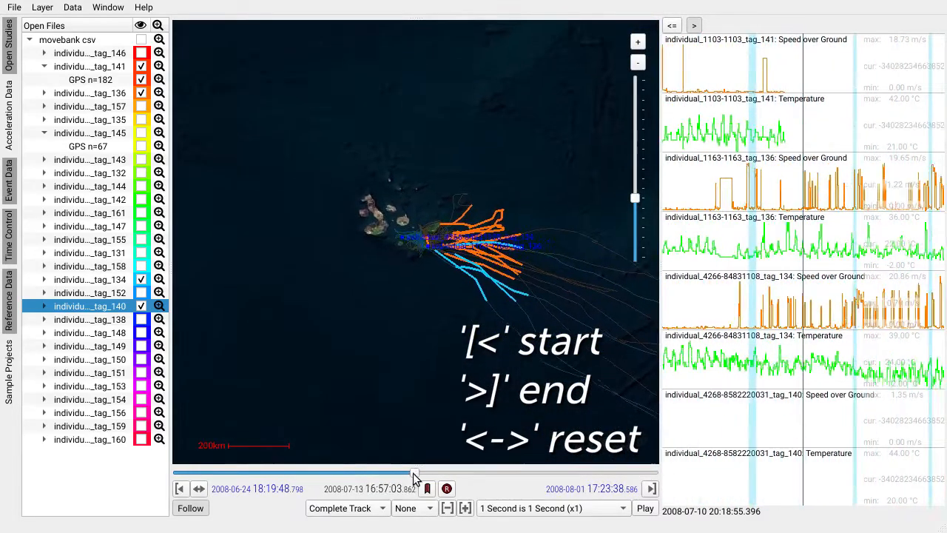
Reset the interval bracket to the full time range of the tracks.
{"action": "left_click", "coordinate": [199, 492]}
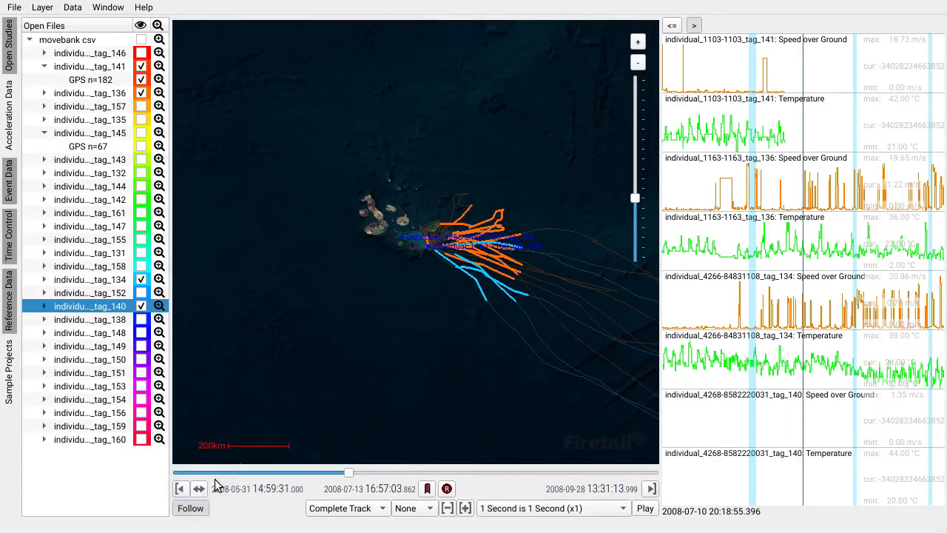
{"action": "left_click_drag", "start_coordinate": [256, 289], "coordinate": [309, 356]}
{"action": "left_click_drag", "start_coordinate": [422, 344], "coordinate": [279, 269]}
{"action": "scroll", "coordinate": [388, 230], "scroll_direction": "down", "scroll_amount": 1}
{"action": "left_click_drag", "start_coordinate": [433, 243], "coordinate": [402, 283]}
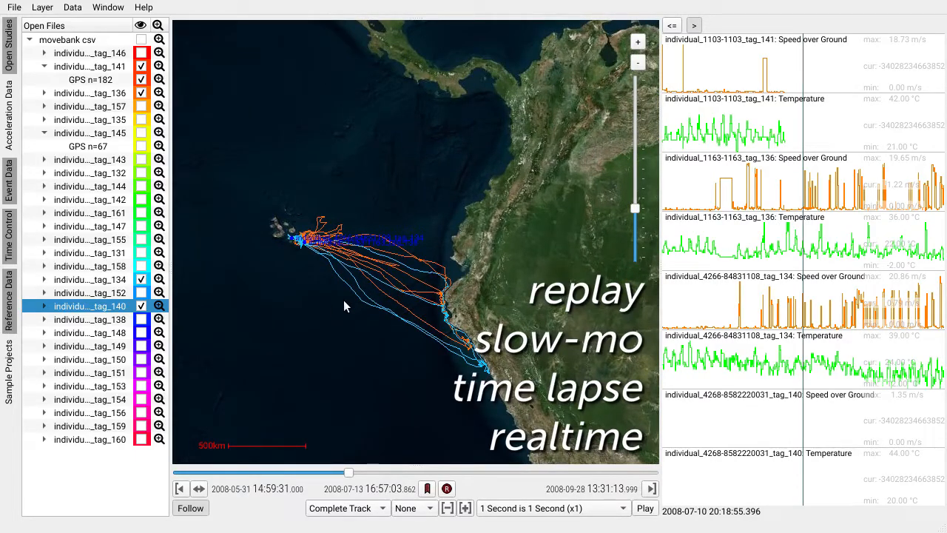
Set the playback speed to 45 Seconds Duration and start replaying the tracks.
{"action": "left_click", "coordinate": [534, 509]}
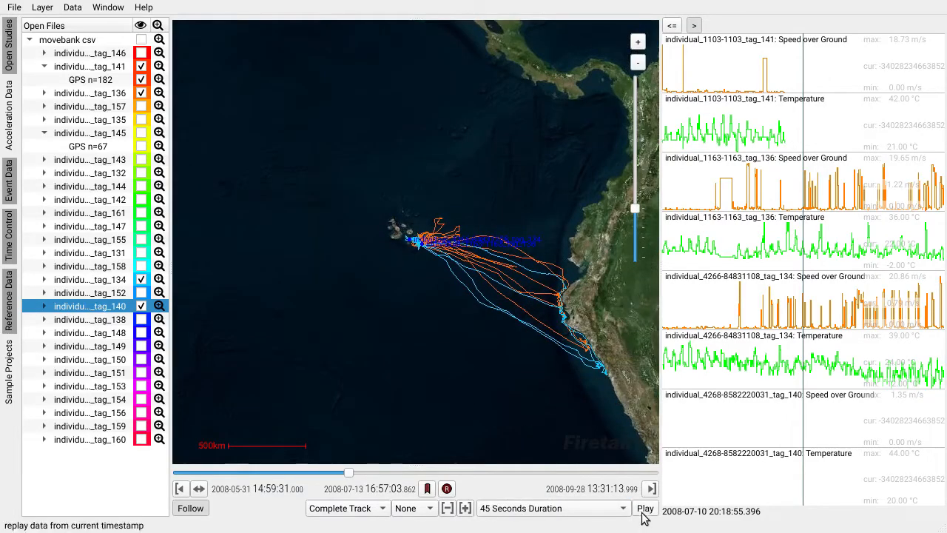
{"action": "left_click", "coordinate": [644, 509]}
{"action": "scroll", "coordinate": [465, 272], "scroll_direction": "up", "scroll_amount": 3}
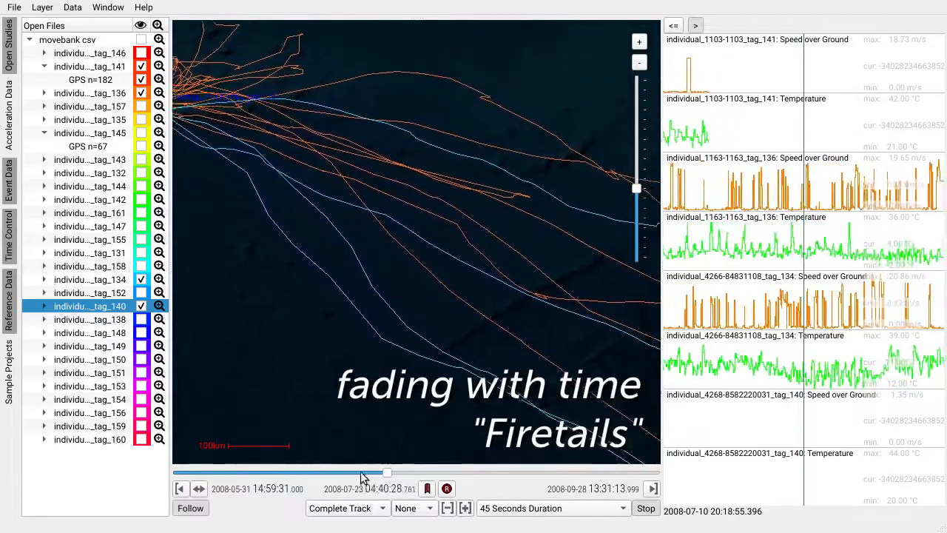
Set the track display to fading tails of 12 Hours.
{"action": "left_click", "coordinate": [354, 512]}
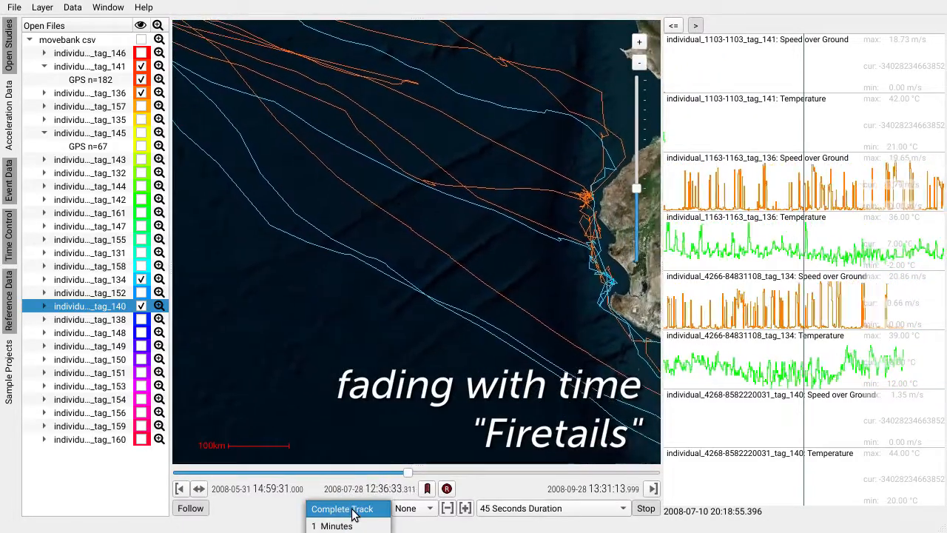
{"action": "left_click", "coordinate": [345, 532]}
{"action": "scroll", "coordinate": [360, 334], "scroll_direction": "down", "scroll_amount": 1}
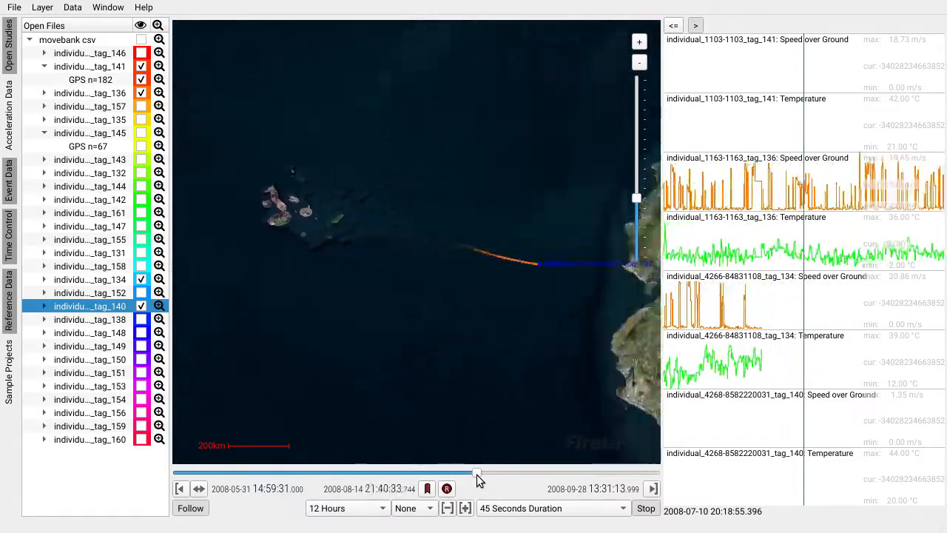
Scrub back to the start of the timeline and show individuals tag_154 and tag_156 on the map.
{"action": "left_click_drag", "start_coordinate": [476, 474], "coordinate": [207, 474]}
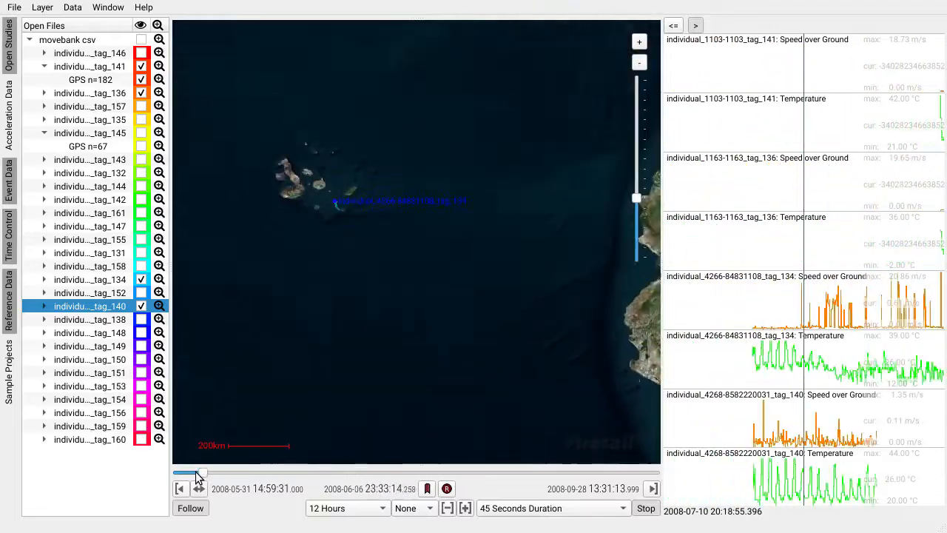
{"action": "left_click", "coordinate": [141, 413]}
{"action": "left_click", "coordinate": [140, 398]}
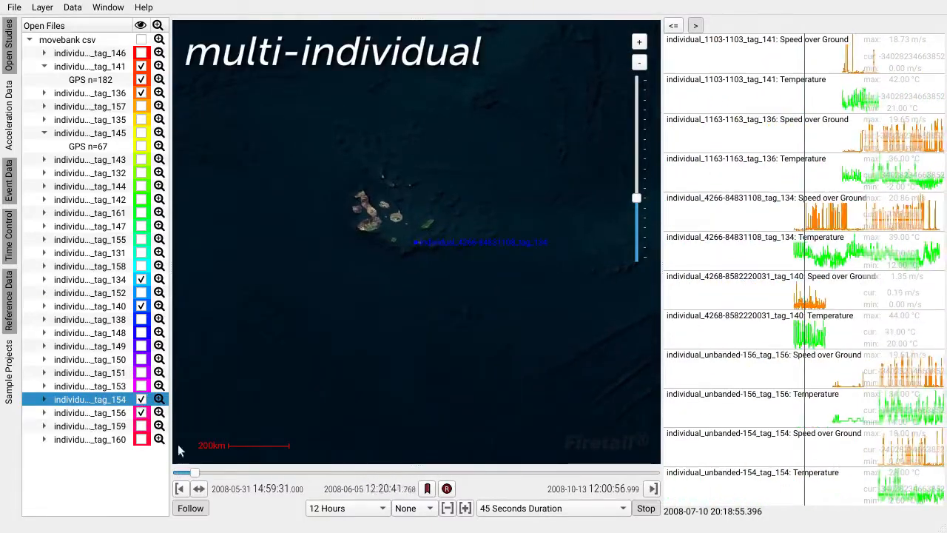
{"action": "left_click_drag", "start_coordinate": [199, 474], "coordinate": [175, 470]}
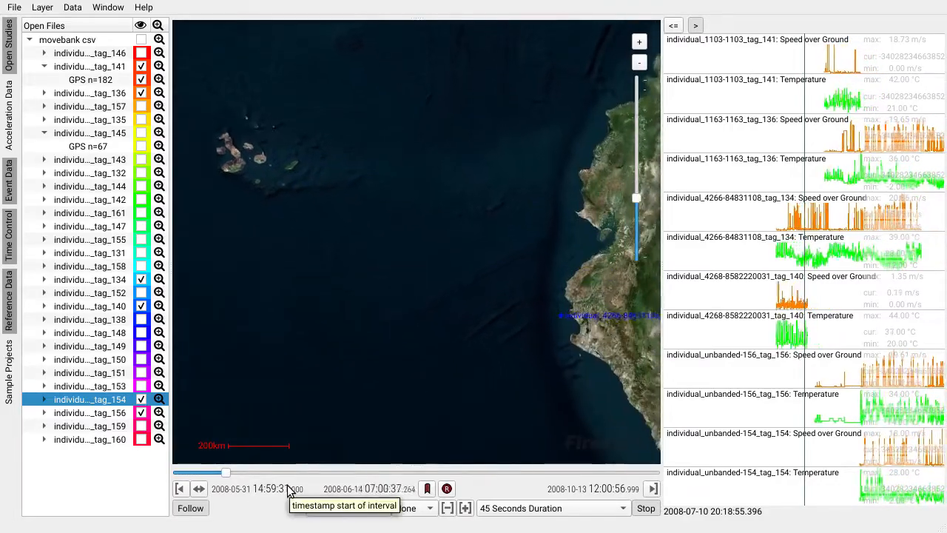
Start a Movebank download by deployment ID, confirm closing the open data, and log in with the saved credentials.
{"action": "left_click", "coordinate": [15, 7]}
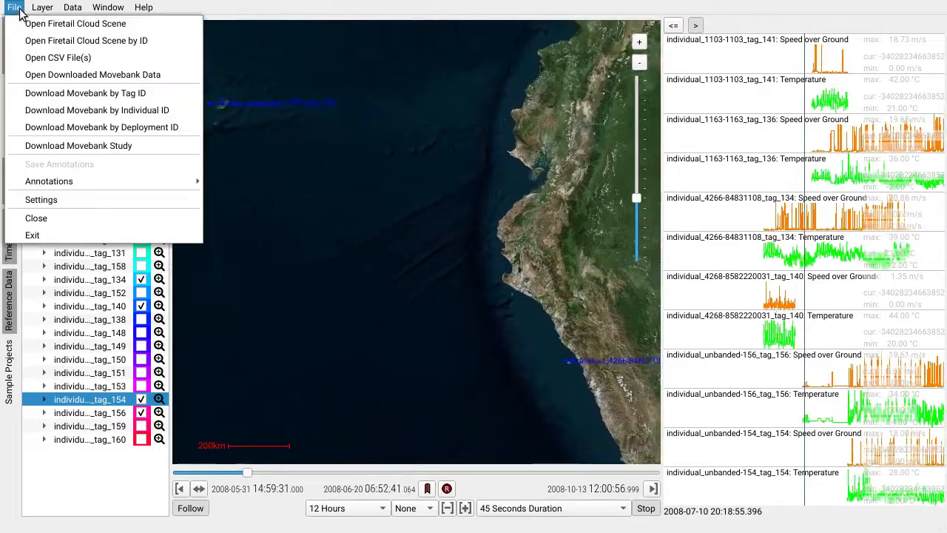
{"action": "left_click", "coordinate": [143, 130]}
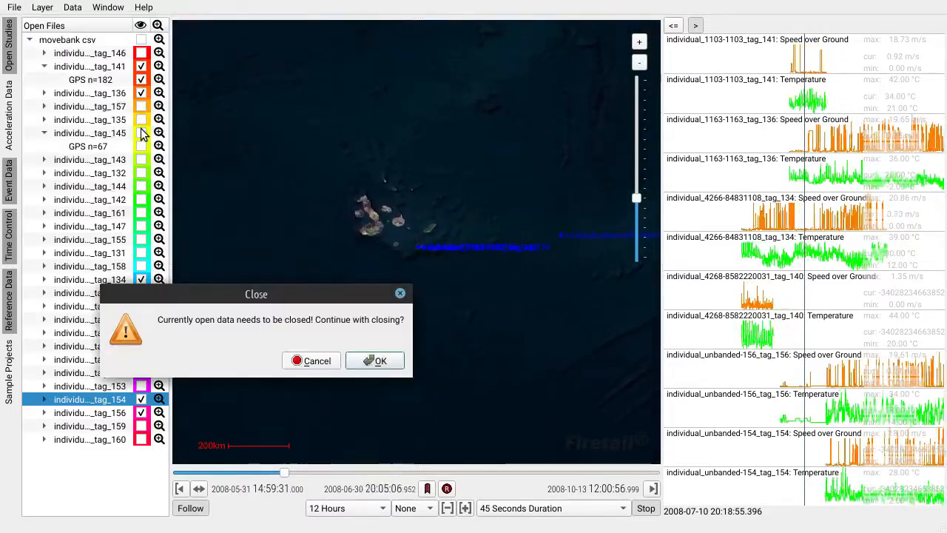
{"action": "left_click", "coordinate": [392, 361]}
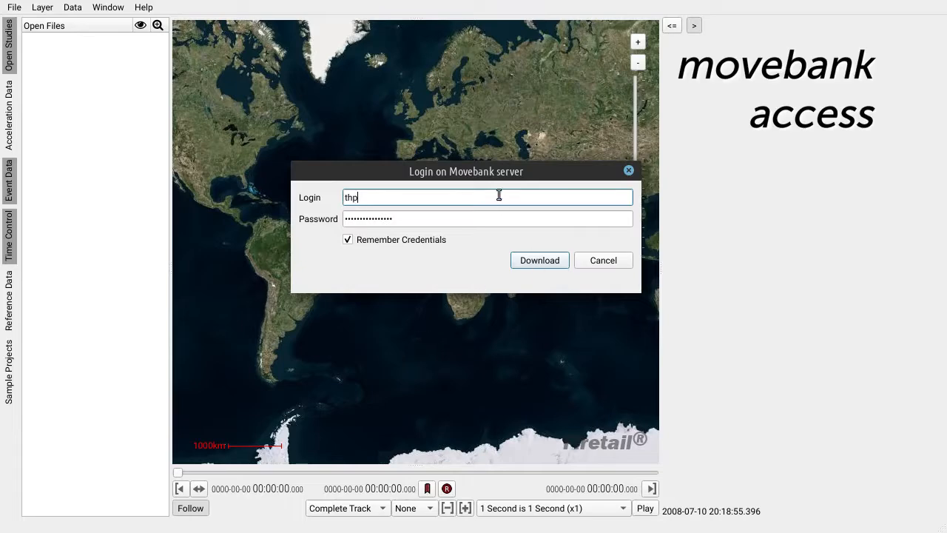
{"action": "left_click", "coordinate": [532, 261]}
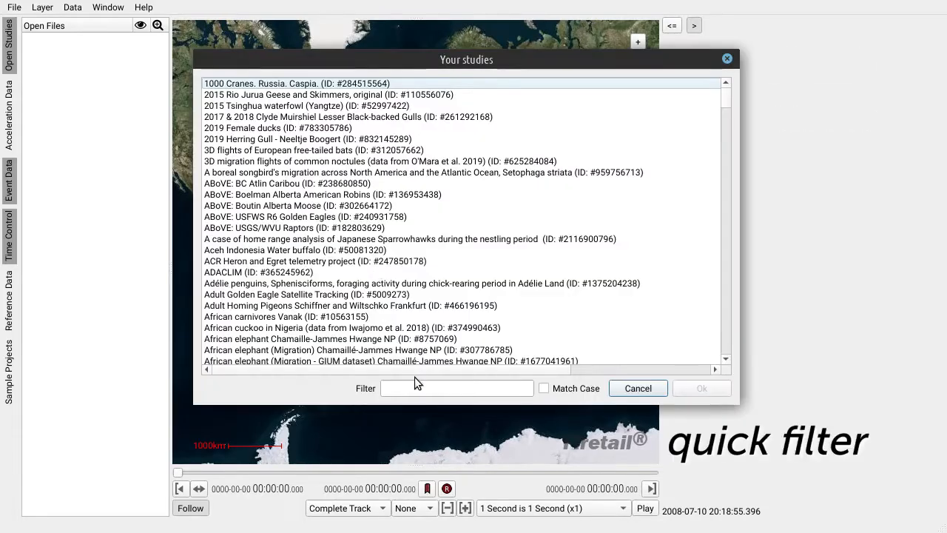
Filter the studies for "bats" and choose Straw-colored fruit bats (Eidolon helvum) in Africa 2009-2014.
{"action": "left_click", "coordinate": [415, 385]}
{"action": "type", "text": "bats"}
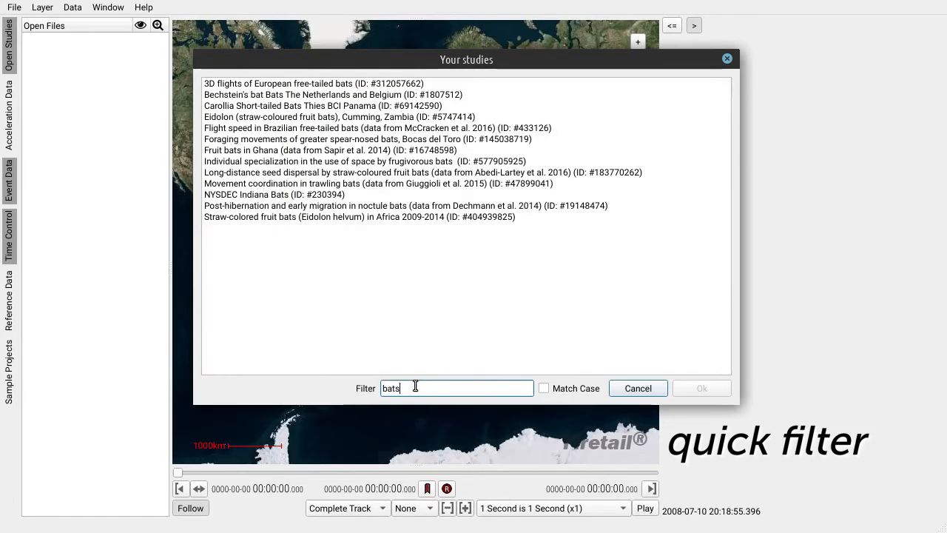
{"action": "left_click", "coordinate": [304, 219]}
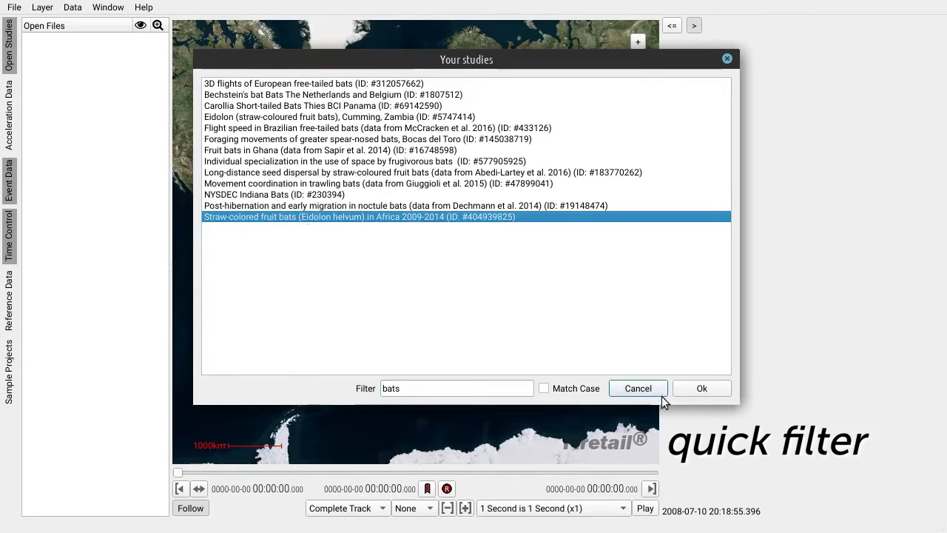
{"action": "left_click", "coordinate": [702, 388]}
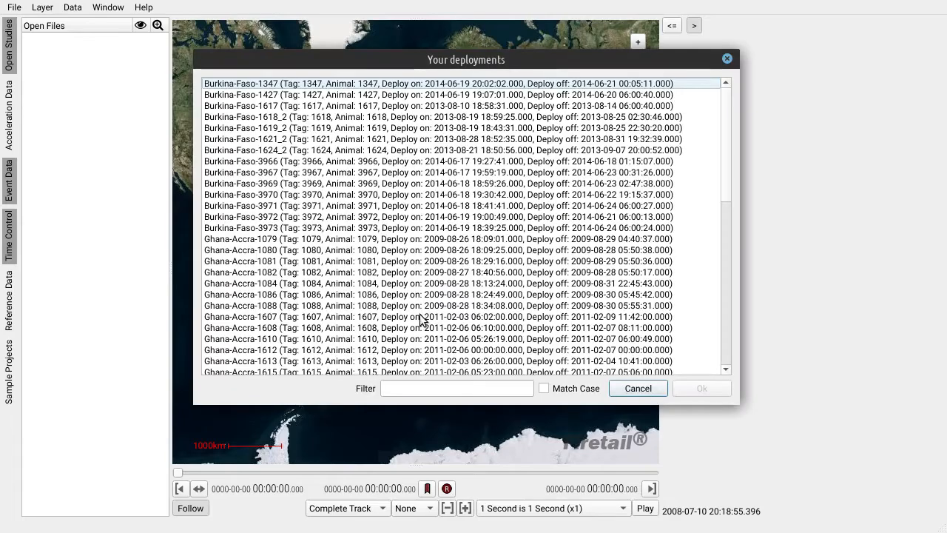
Filter the deployments for "1079" and choose the Ghana-Accra-1079 deployment.
{"action": "left_click", "coordinate": [417, 389]}
{"action": "type", "text": "1079"}
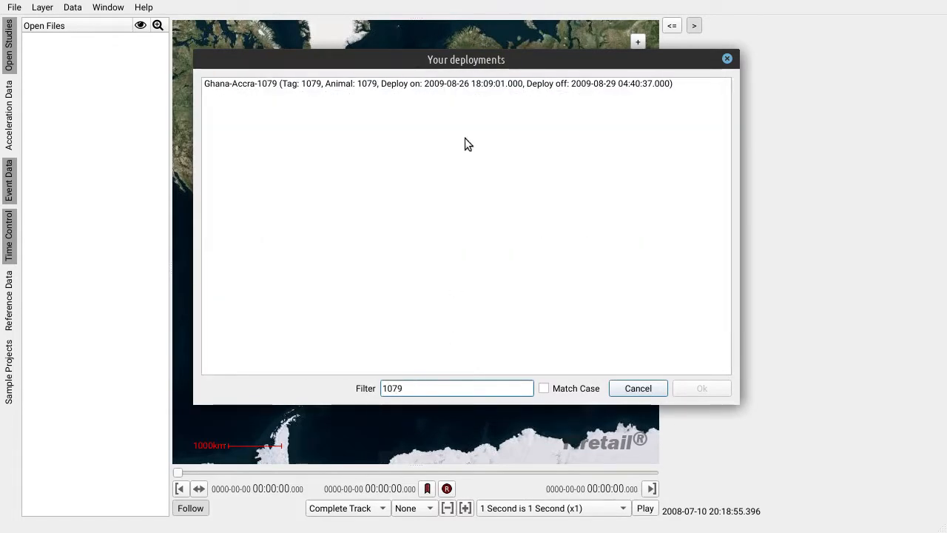
{"action": "left_click", "coordinate": [437, 83]}
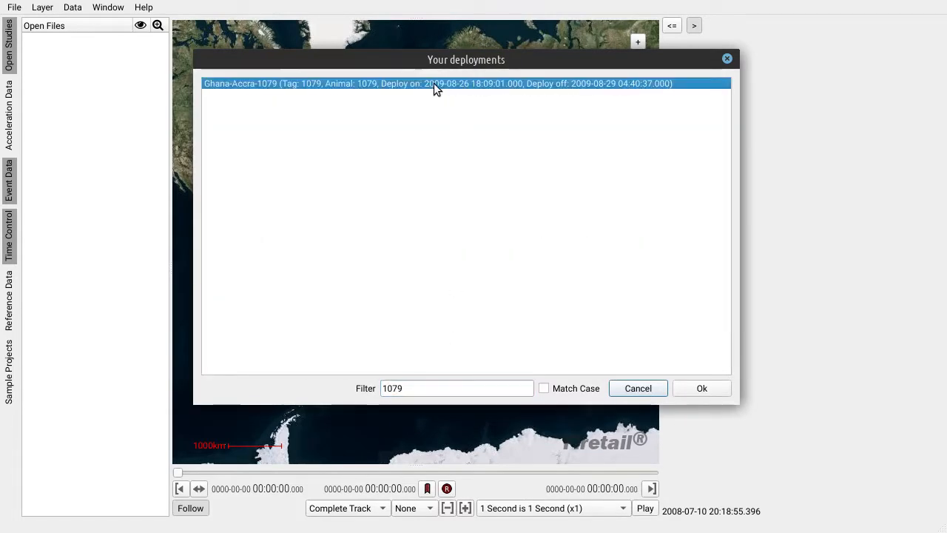
{"action": "left_click", "coordinate": [699, 389]}
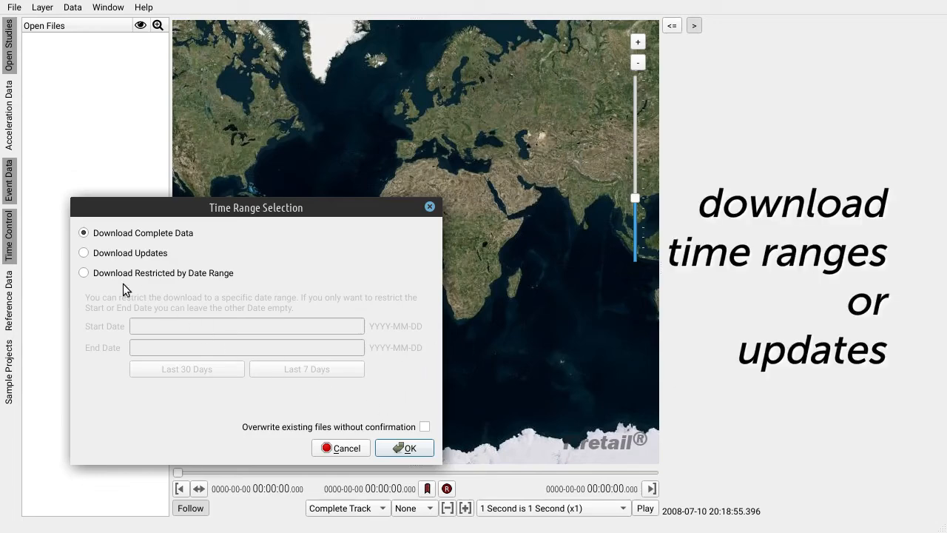
Try restricting the download by date range using the Last 7 Days and Last 30 Days presets.
{"action": "left_click", "coordinate": [84, 272]}
{"action": "left_click", "coordinate": [174, 326]}
{"action": "left_click", "coordinate": [170, 346]}
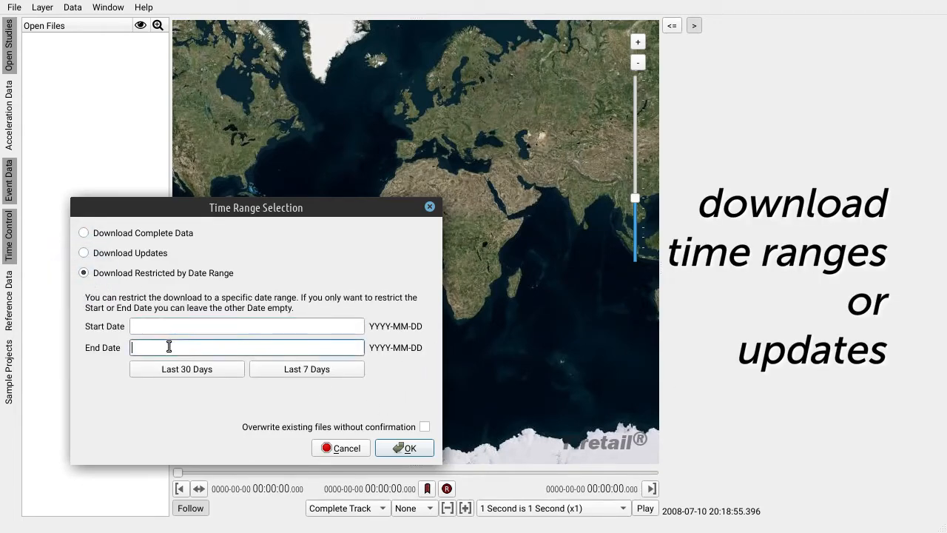
{"action": "left_click", "coordinate": [284, 370]}
{"action": "left_click", "coordinate": [184, 369]}
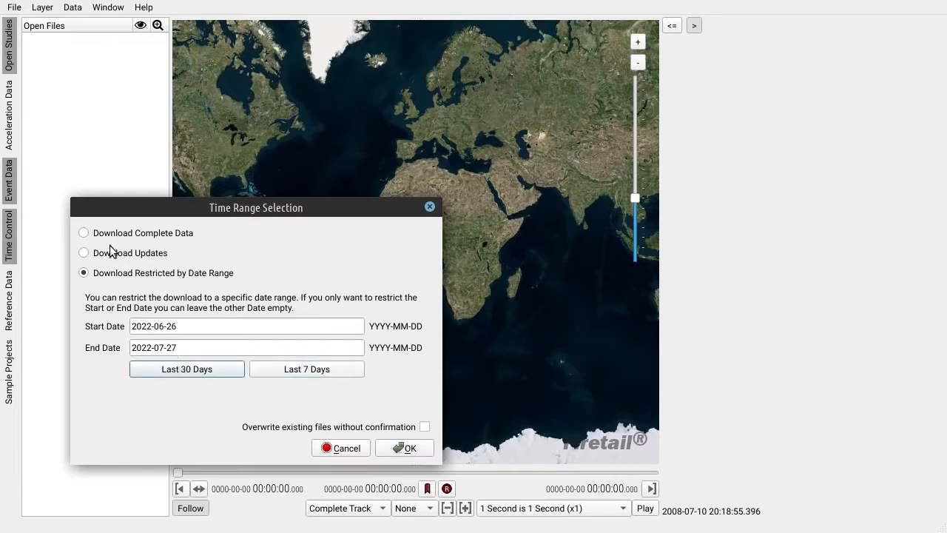
Download the complete data for the deployment and open the downloaded deployment.
{"action": "left_click", "coordinate": [84, 233]}
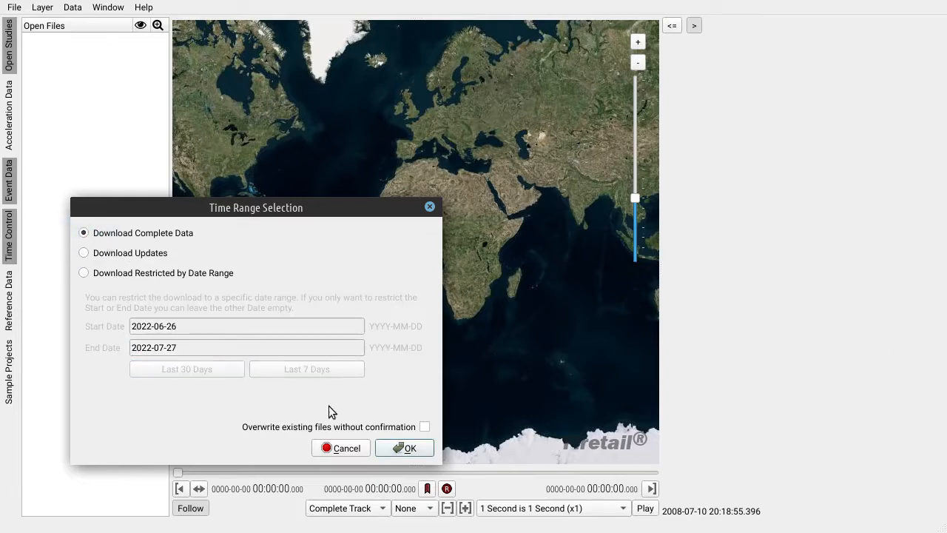
{"action": "left_click", "coordinate": [406, 448]}
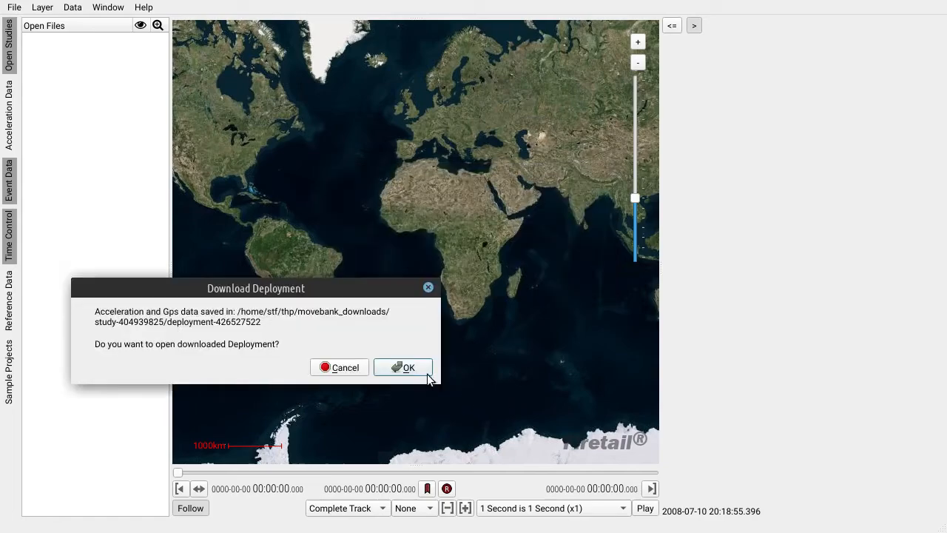
{"action": "left_click", "coordinate": [411, 368]}
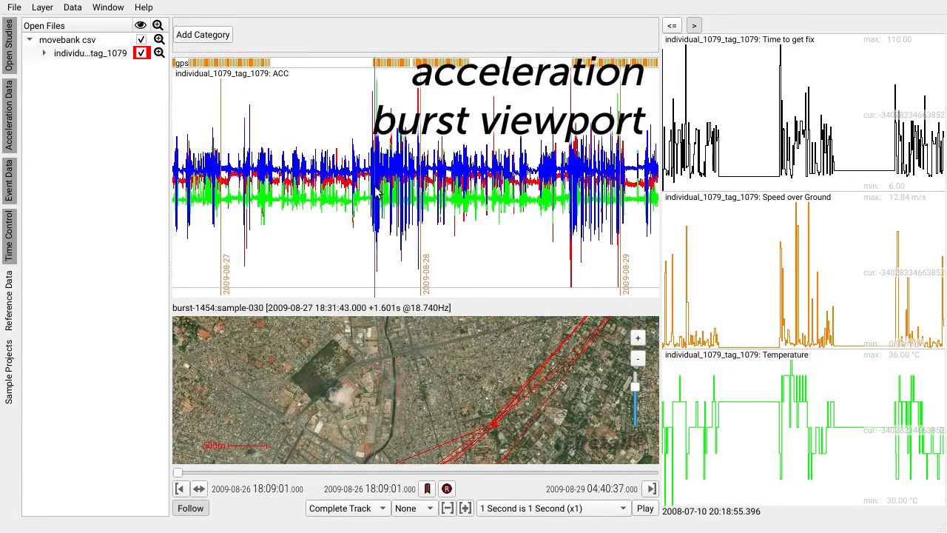
Zoom and pan through the acceleration burst plot to examine the bursts.
{"action": "scroll", "coordinate": [378, 186], "scroll_direction": "up", "scroll_amount": 5}
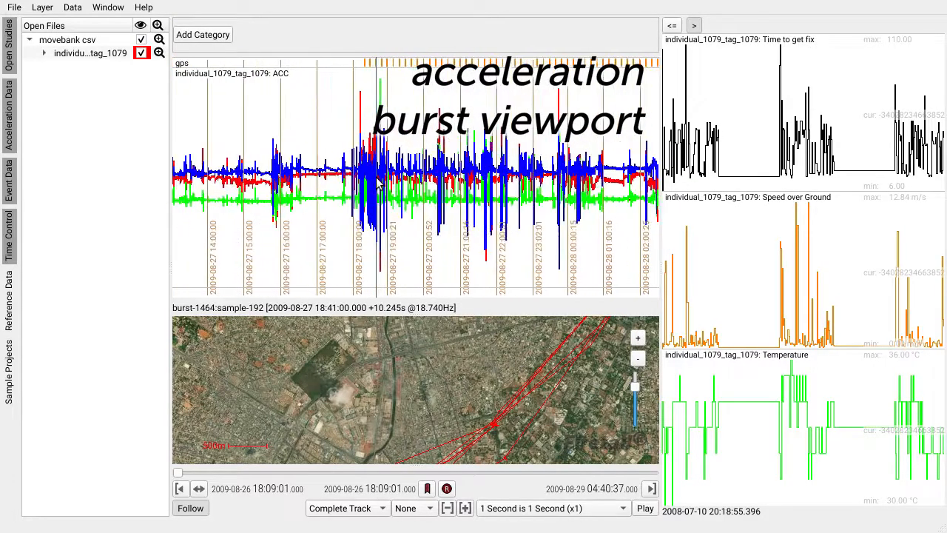
{"action": "scroll", "coordinate": [379, 184], "scroll_direction": "up", "scroll_amount": 5}
{"action": "left_click_drag", "start_coordinate": [310, 178], "coordinate": [299, 180]}
{"action": "left_click_drag", "start_coordinate": [645, 183], "coordinate": [439, 183]}
{"action": "scroll", "coordinate": [439, 183], "scroll_direction": "up", "scroll_amount": 5}
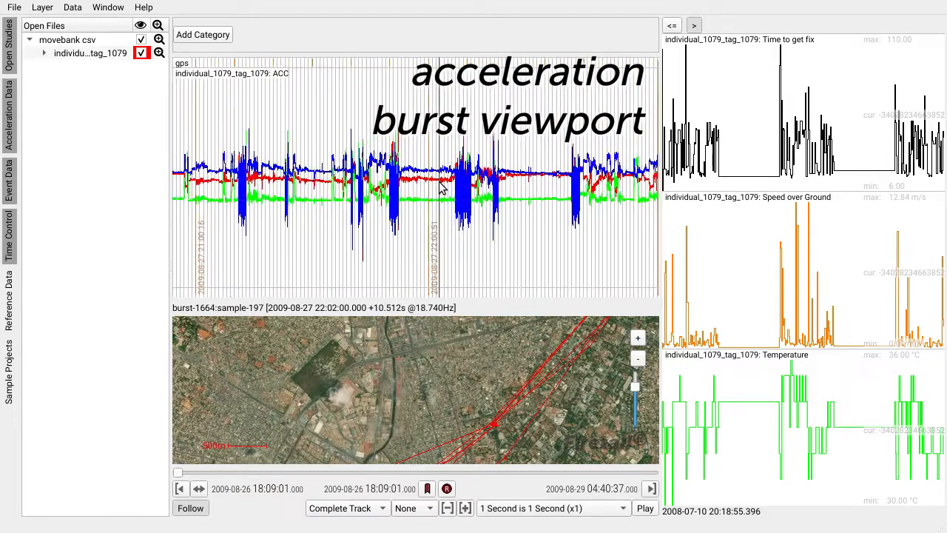
{"action": "scroll", "coordinate": [441, 189], "scroll_direction": "up", "scroll_amount": 10}
{"action": "scroll", "coordinate": [470, 365], "scroll_direction": "down", "scroll_amount": 1}
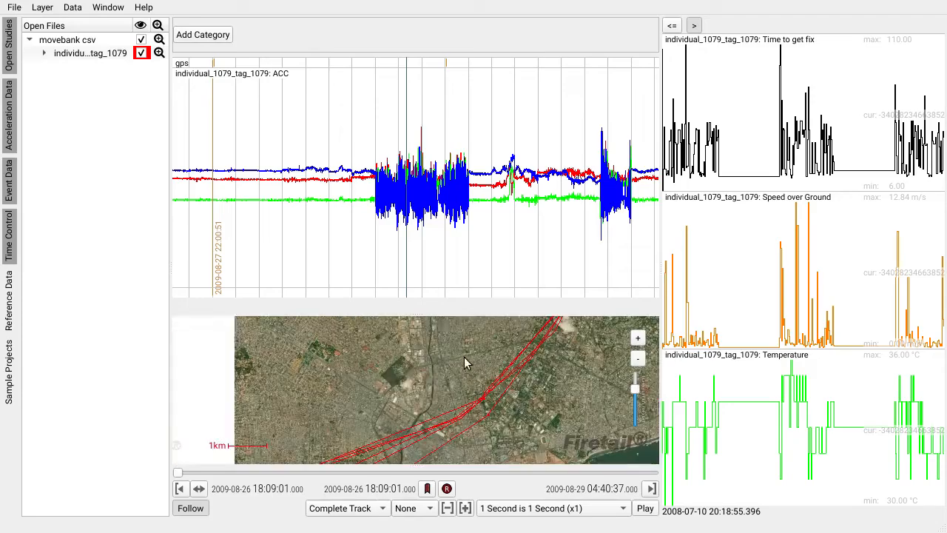
{"action": "left_click_drag", "start_coordinate": [417, 314], "coordinate": [419, 218]}
{"action": "left_click_drag", "start_coordinate": [178, 473], "coordinate": [247, 471]}
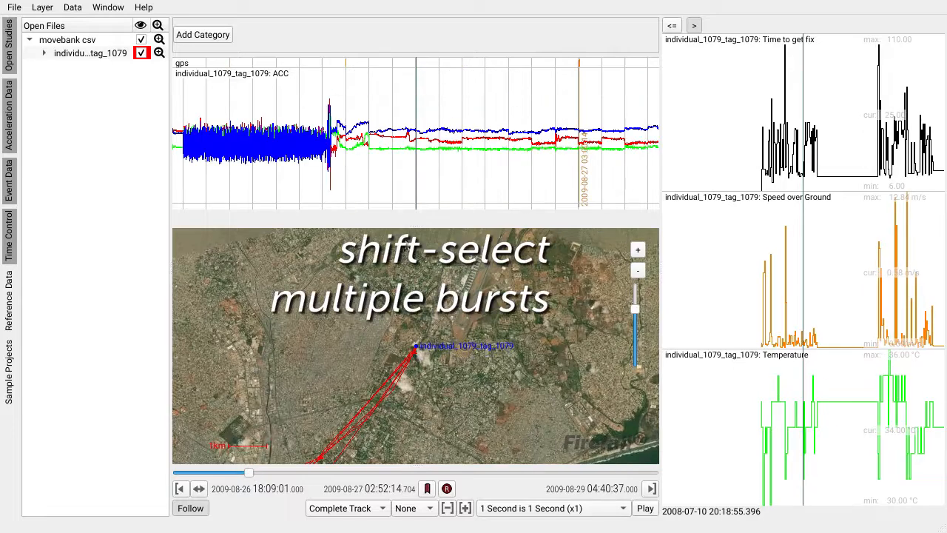
{"action": "left_click", "coordinate": [349, 152]}
{"action": "left_click", "coordinate": [564, 147], "text": "shift"}
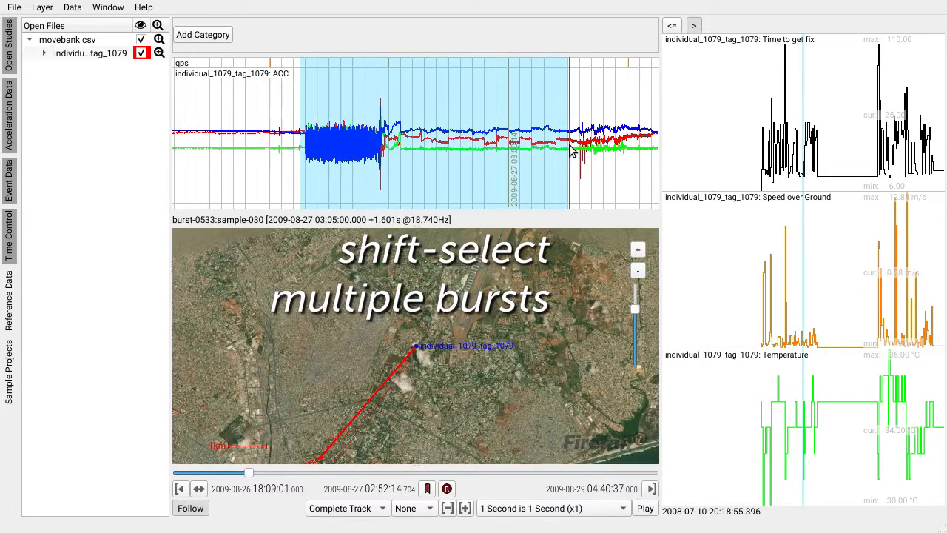
Add an annotation category with layer name "somelayer" and category name "idontknow".
{"action": "left_click", "coordinate": [200, 37]}
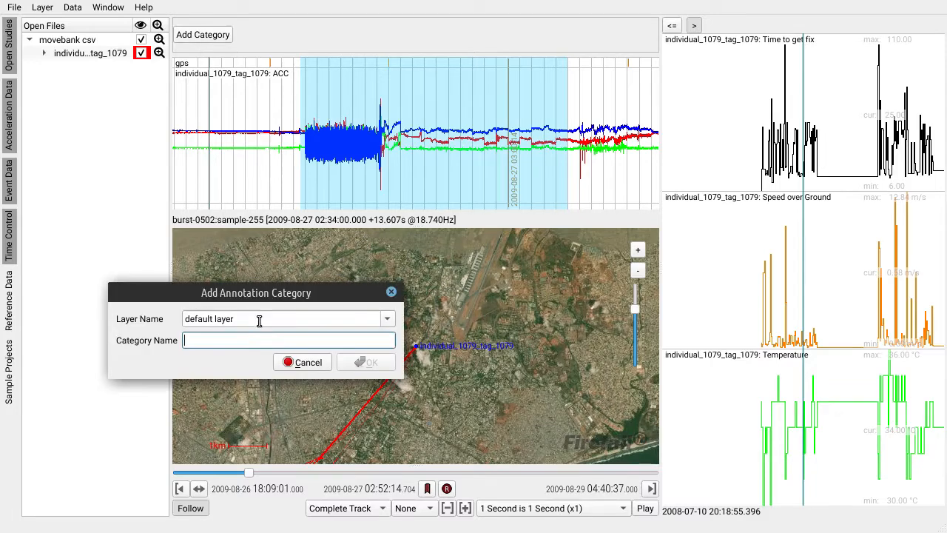
{"action": "left_click", "coordinate": [259, 319]}
{"action": "type", "text": "som"}
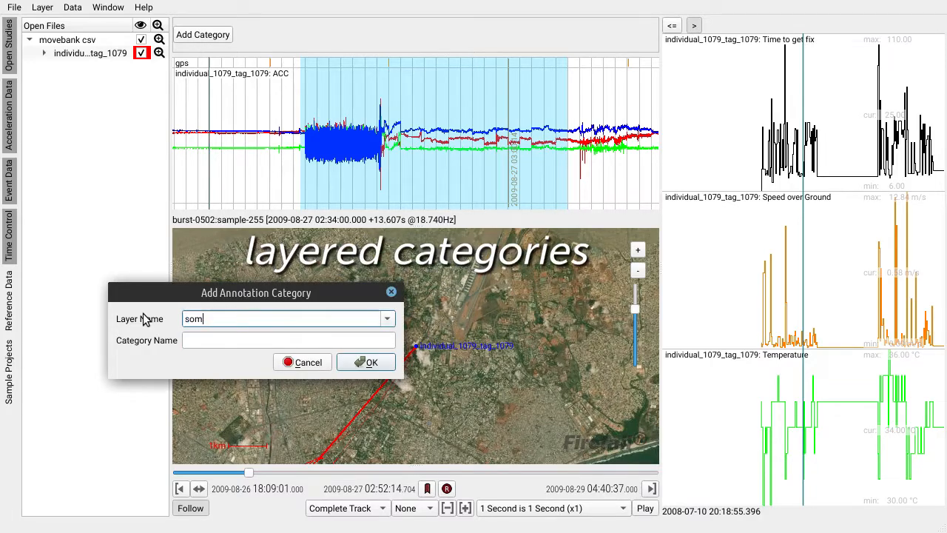
{"action": "type", "text": "elayer"}
{"action": "key", "text": "Tab"}
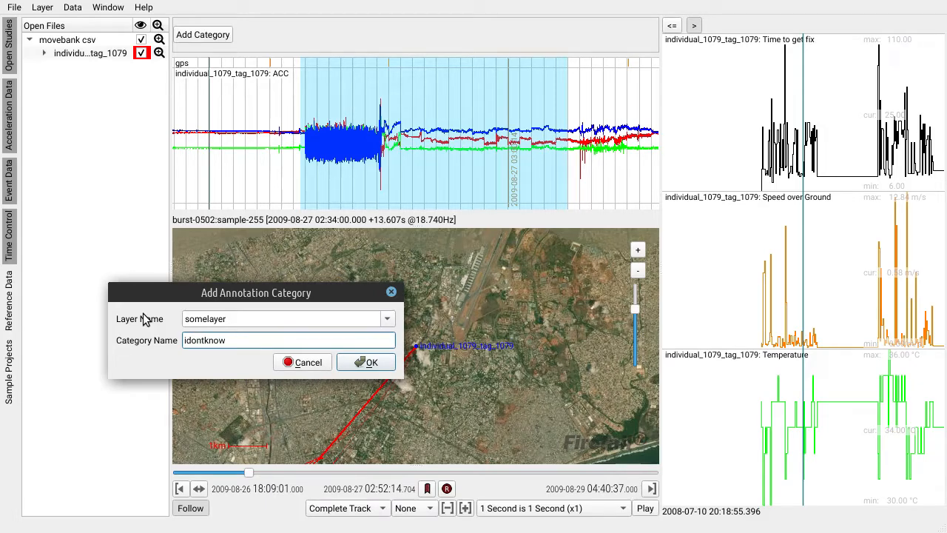
{"action": "left_click", "coordinate": [368, 362]}
Annotate the selected bursts with the somelayer | idontknow category and clear the selection.
{"action": "left_click", "coordinate": [588, 36]}
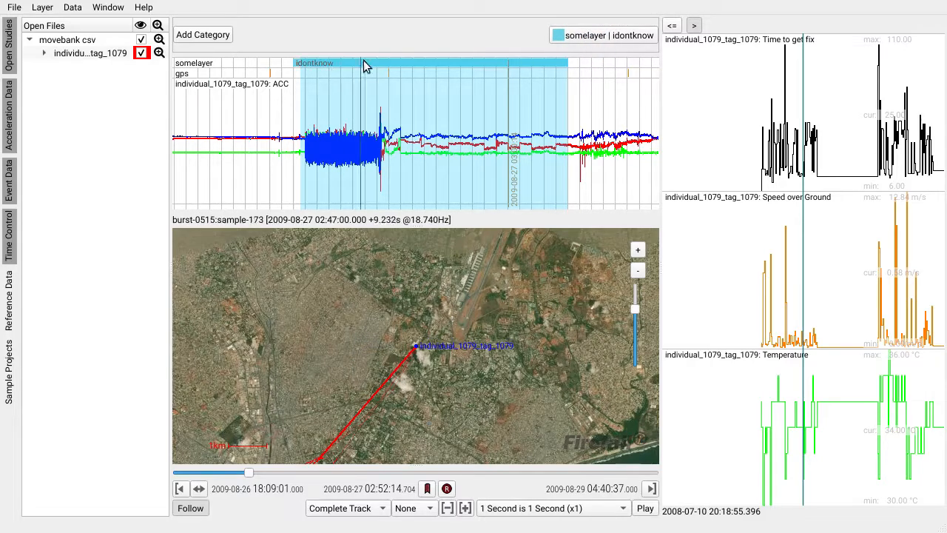
{"action": "left_click", "coordinate": [333, 65]}
{"action": "left_click", "coordinate": [343, 105]}
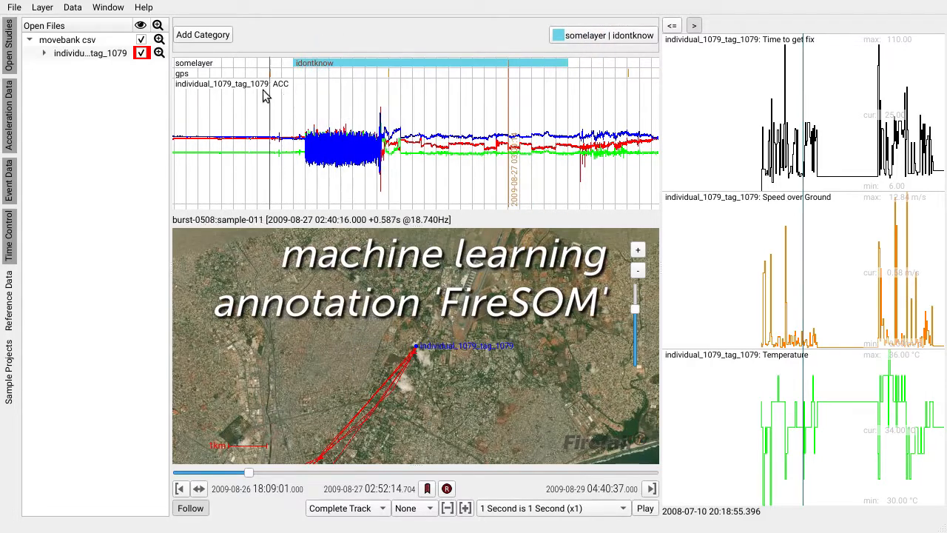
Run ACC: FireSOM Segmentation on the tag's acceleration data.
{"action": "left_click", "coordinate": [72, 7]}
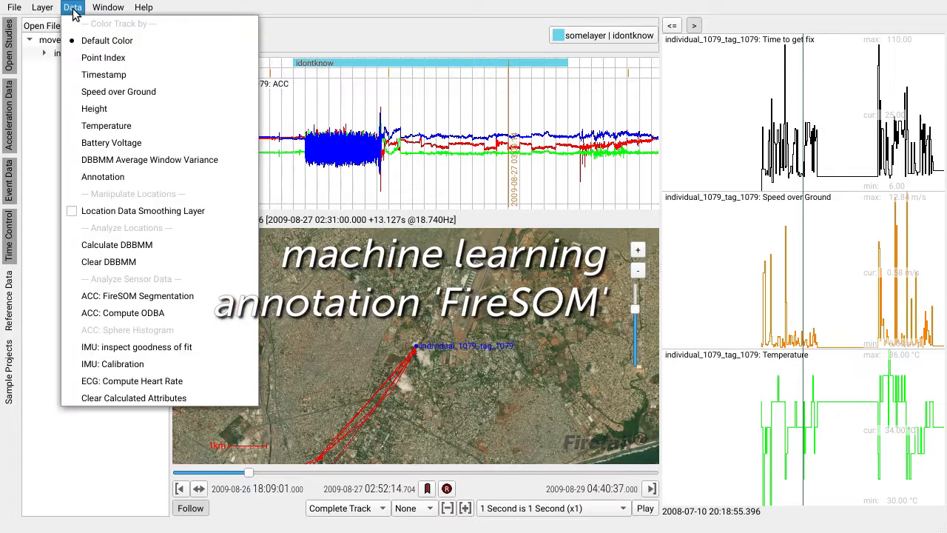
{"action": "left_click", "coordinate": [172, 296]}
{"action": "left_click_drag", "start_coordinate": [331, 138], "coordinate": [375, 53]}
{"action": "left_click", "coordinate": [468, 456]}
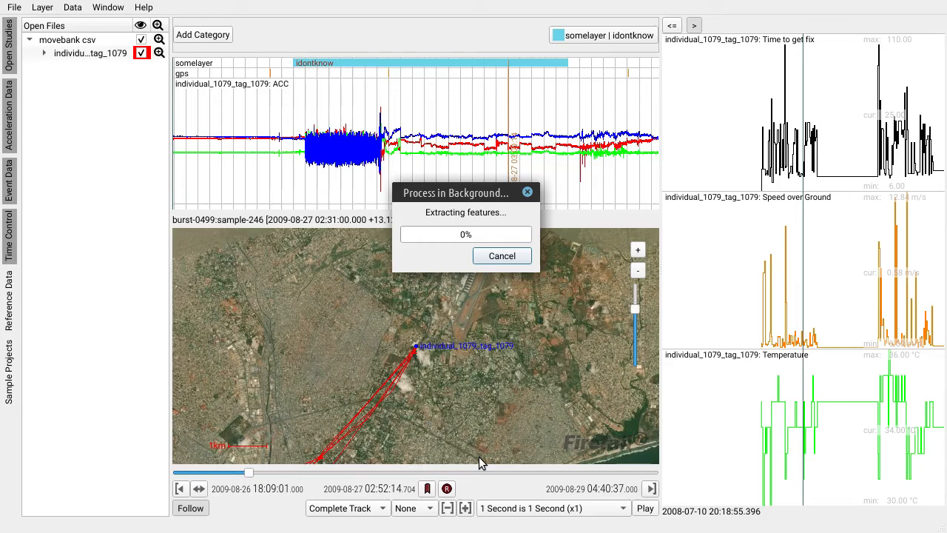
Zoom and pan through the predicted FireSOM category rows in the annotation plot.
{"action": "scroll", "coordinate": [565, 166], "scroll_direction": "down", "scroll_amount": 4}
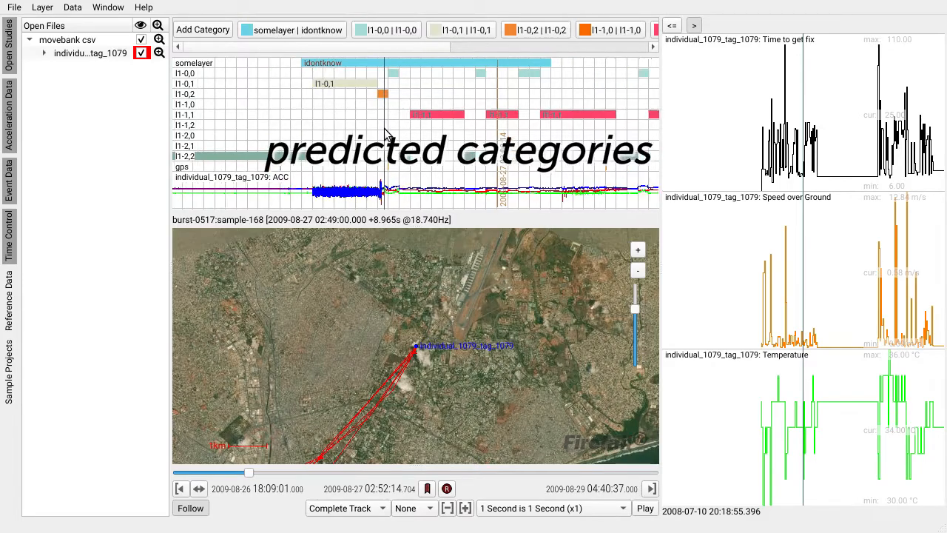
{"action": "scroll", "coordinate": [317, 89], "scroll_direction": "up", "scroll_amount": 4}
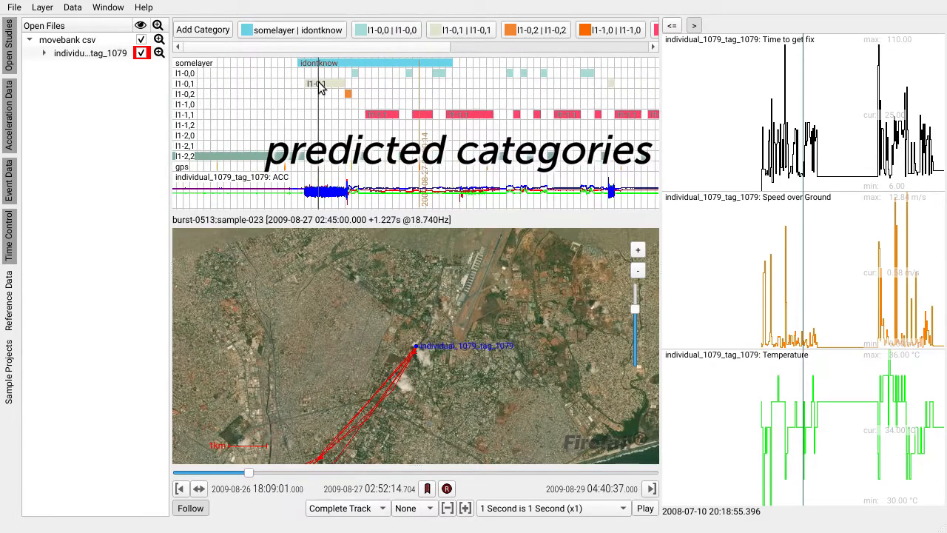
{"action": "left_click_drag", "start_coordinate": [562, 166], "coordinate": [506, 173]}
Set the playback speed to 90 Seconds Duration and start playback.
{"action": "left_click", "coordinate": [578, 510]}
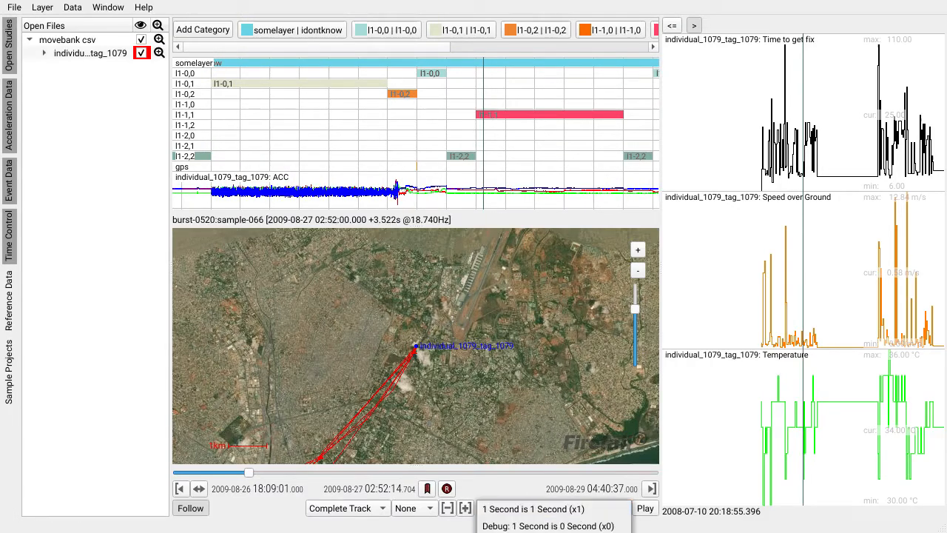
{"action": "left_click", "coordinate": [626, 531]}
{"action": "left_click", "coordinate": [645, 511]}
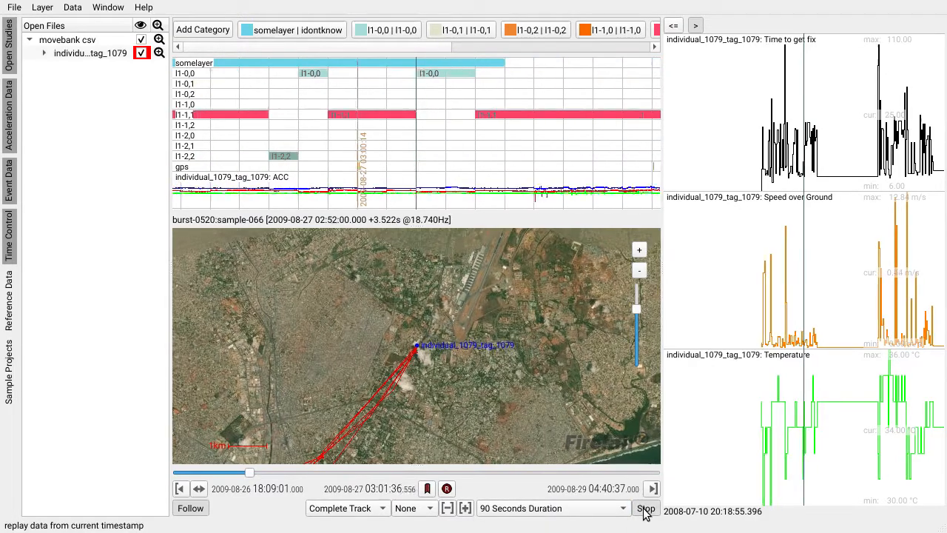
Zoom the categorized timeline out and in during playback, and expand the individual's layer entry to show its sublayers.
{"action": "scroll", "coordinate": [425, 163], "scroll_direction": "down", "scroll_amount": 5}
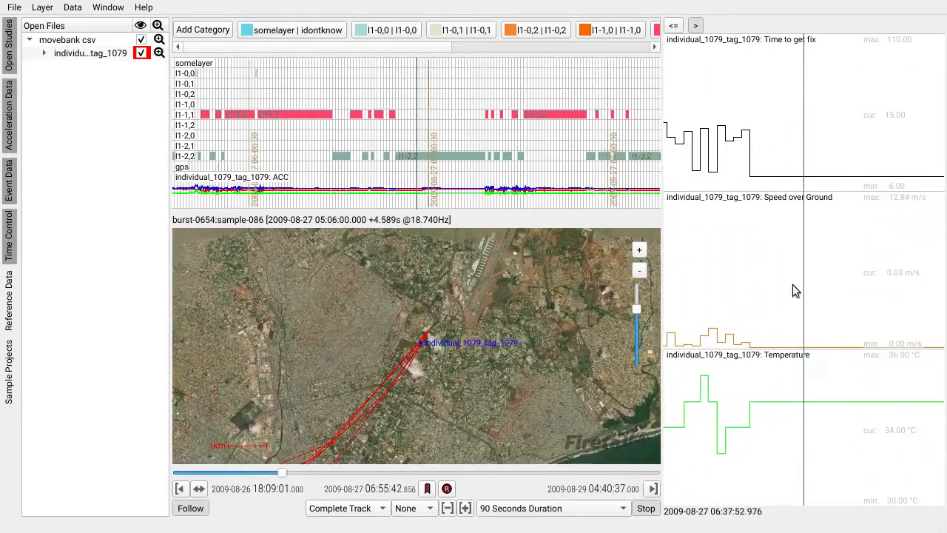
{"action": "scroll", "coordinate": [418, 366], "scroll_direction": "down", "scroll_amount": 1}
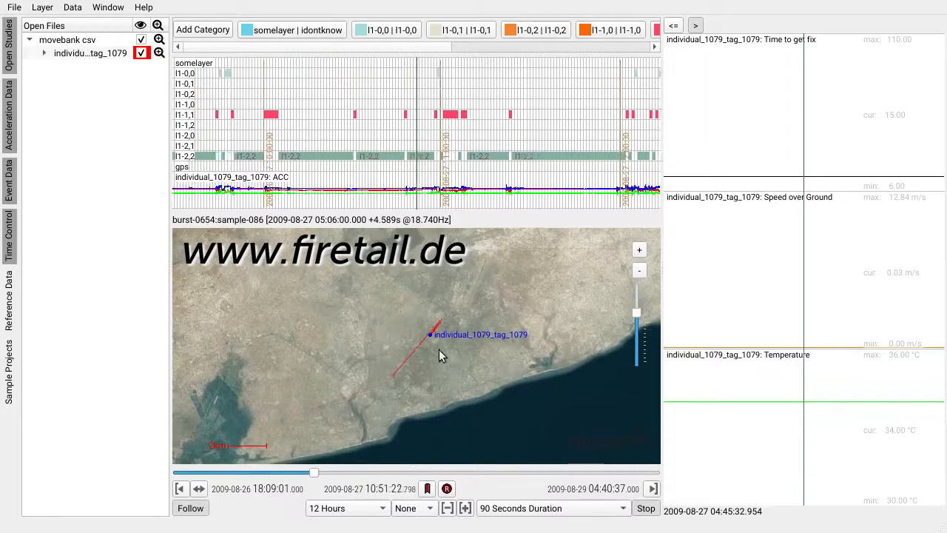
{"action": "scroll", "coordinate": [441, 351], "scroll_direction": "up", "scroll_amount": 1}
{"action": "scroll", "coordinate": [473, 333], "scroll_direction": "up", "scroll_amount": 1}
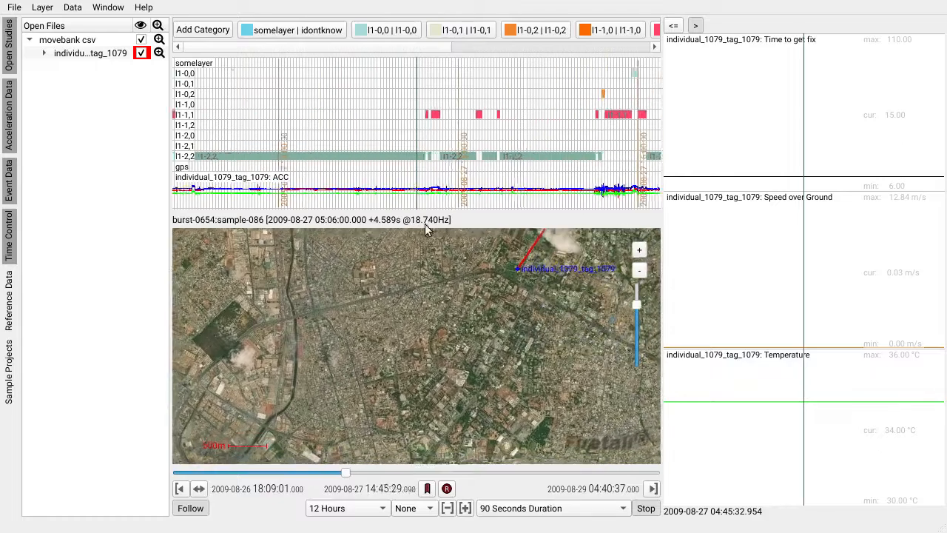
{"action": "left_click", "coordinate": [44, 54]}
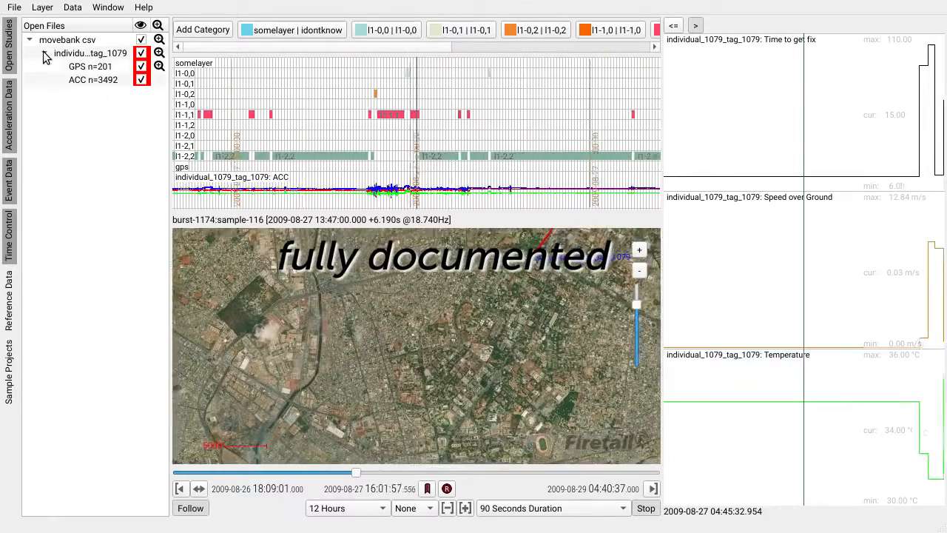
Open the Activity Plot window for individual_1079_tag_1079, inspect it, and close it.
{"action": "left_click", "coordinate": [108, 7]}
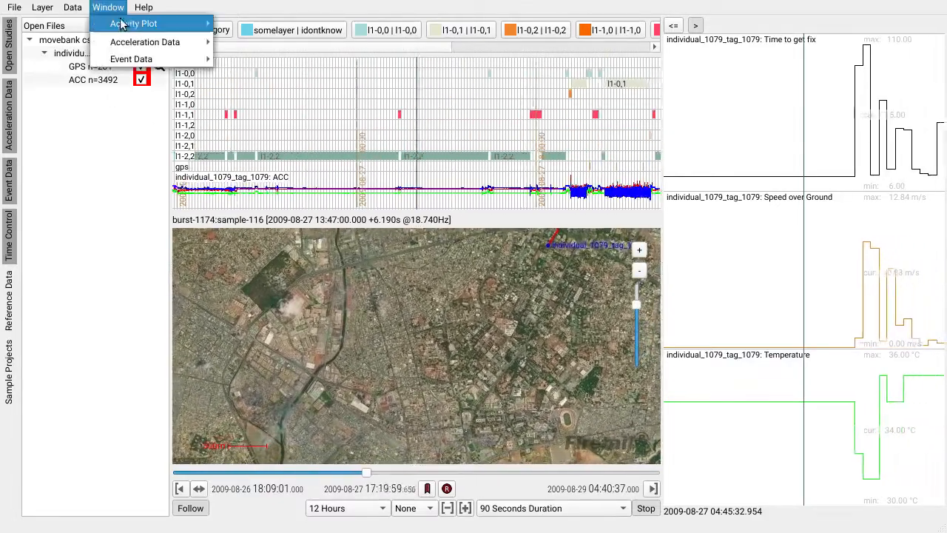
{"action": "mouse_move", "coordinate": [163, 23]}
{"action": "left_click", "coordinate": [259, 28]}
{"action": "left_click_drag", "start_coordinate": [396, 19], "coordinate": [93, 77]}
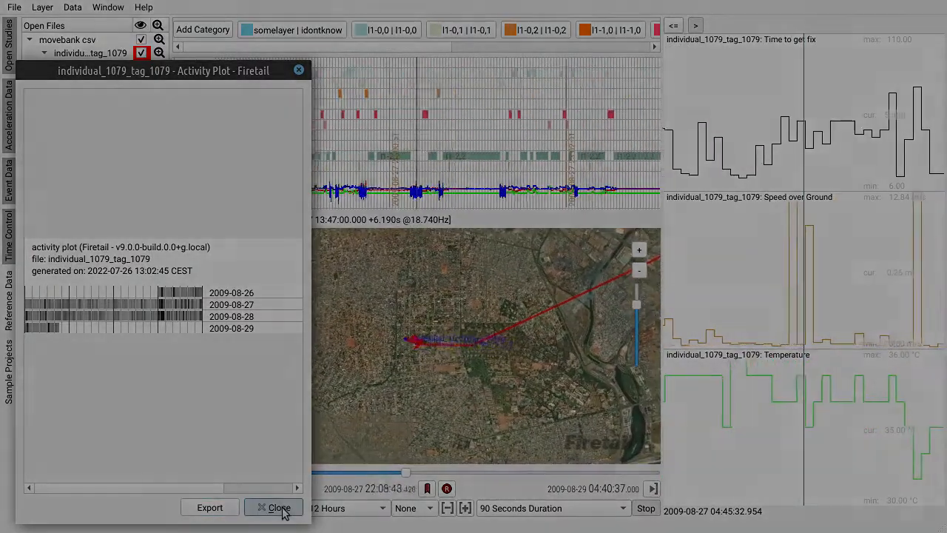
{"action": "left_click", "coordinate": [280, 508]}
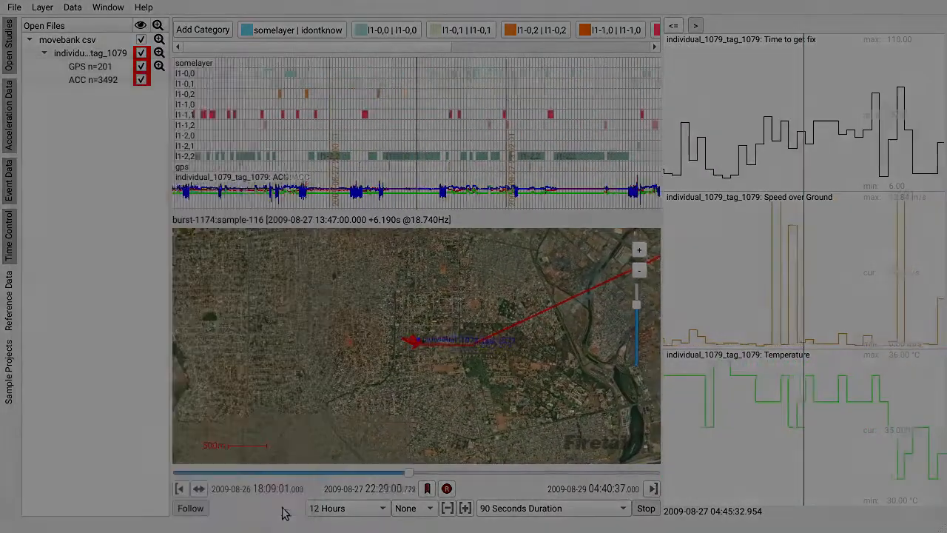